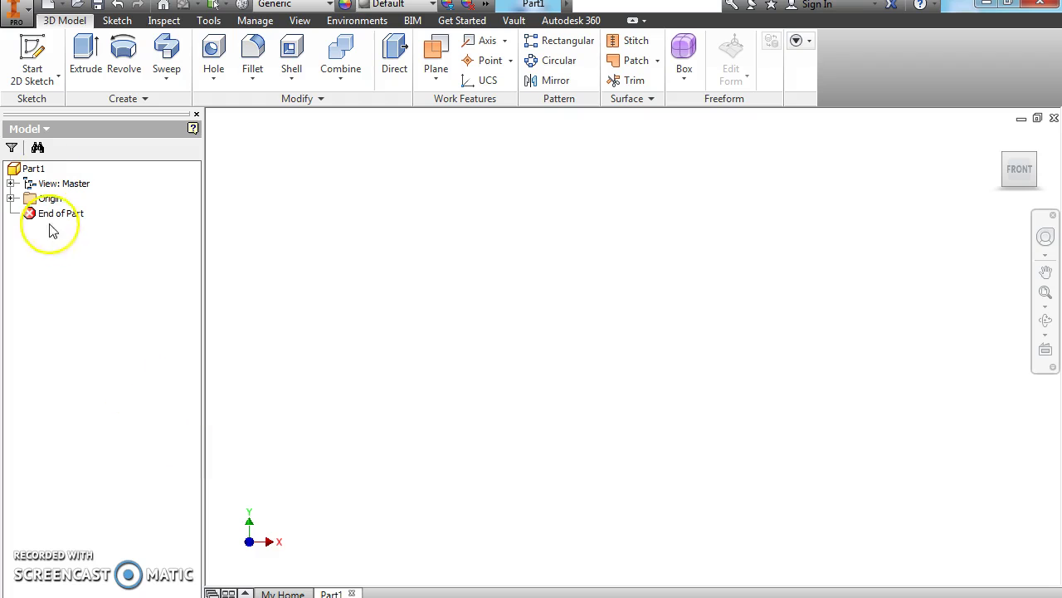
# Start a 2D sketch on the XY plane and draw a circle about 0.24 in in diameter, up and left of the origin
pyautogui.click(33, 63)
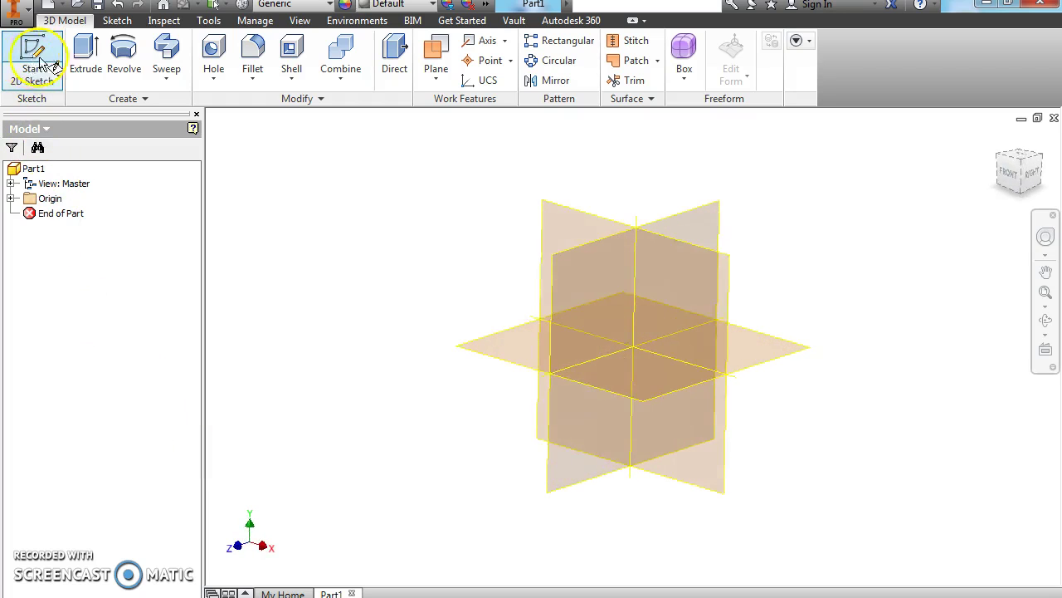
pyautogui.click(541, 211)
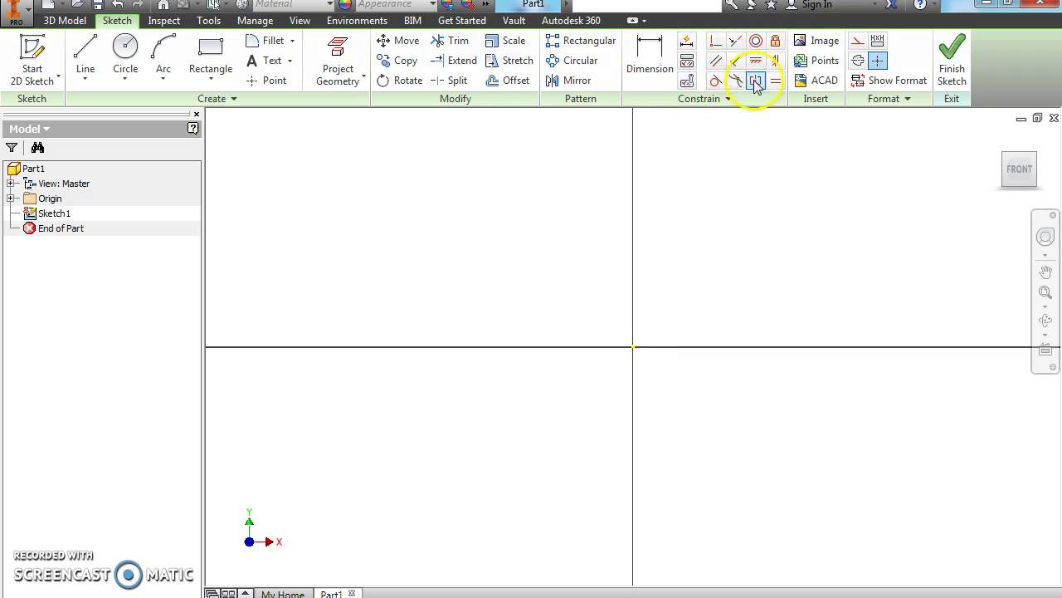
pyautogui.click(125, 54)
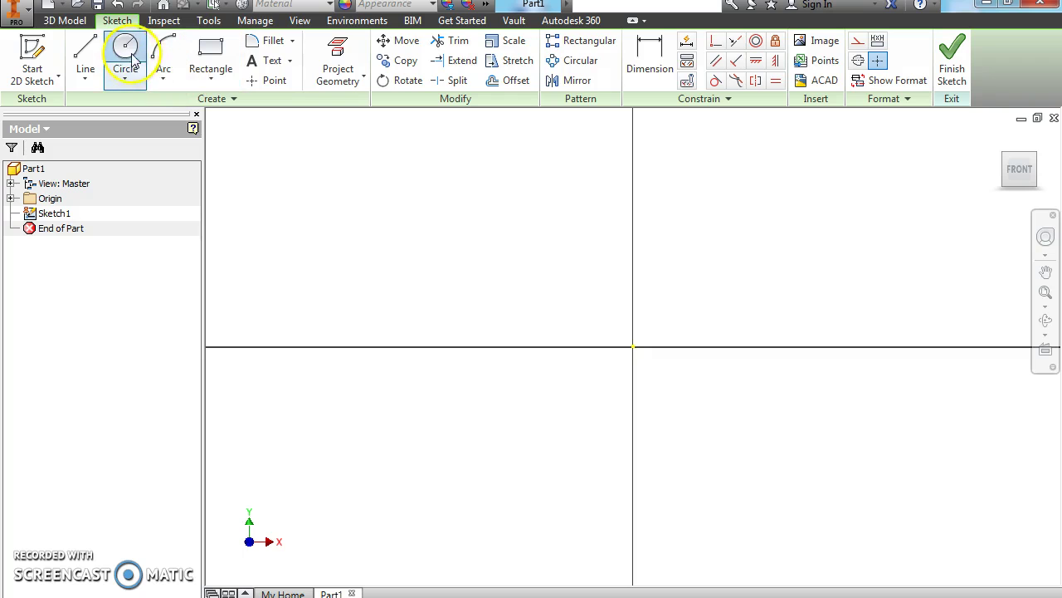
pyautogui.click(320, 212)
pyautogui.click(314, 172)
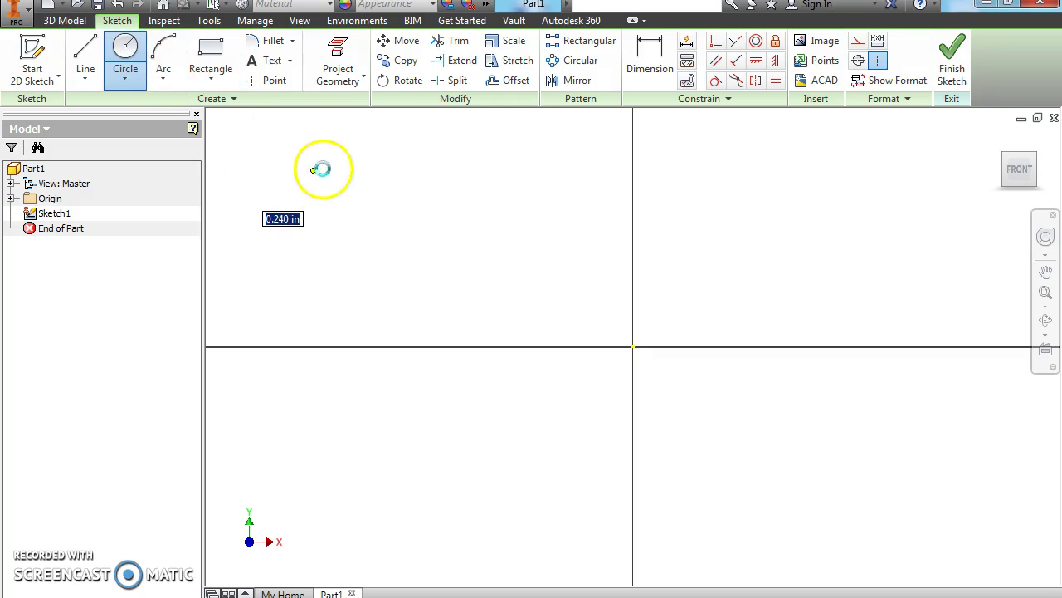
# Dimension the circle's diameter as 2 in
pyautogui.click(650, 66)
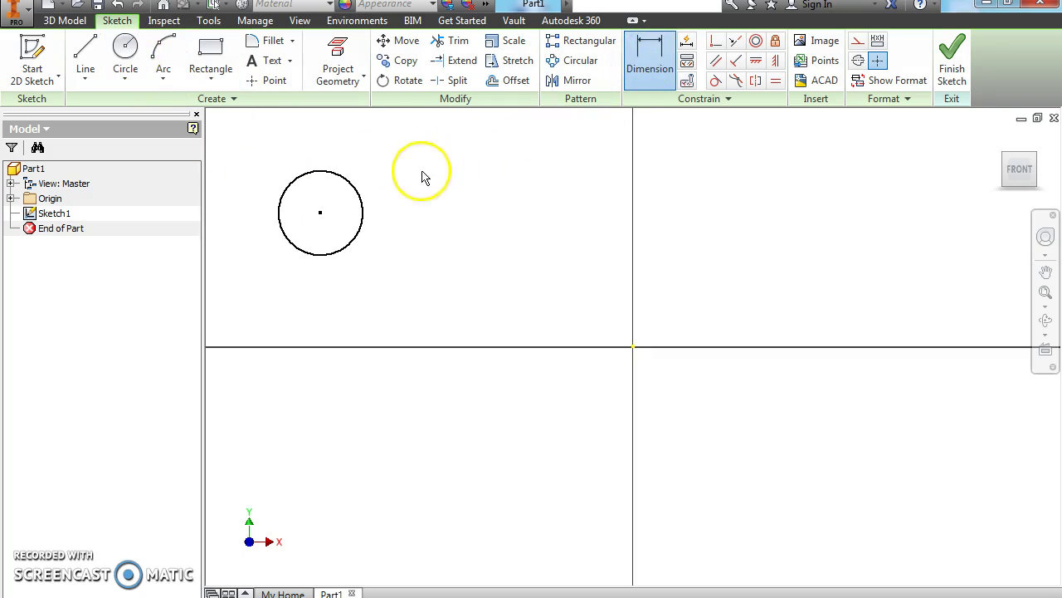
pyautogui.click(351, 183)
pyautogui.click(391, 168)
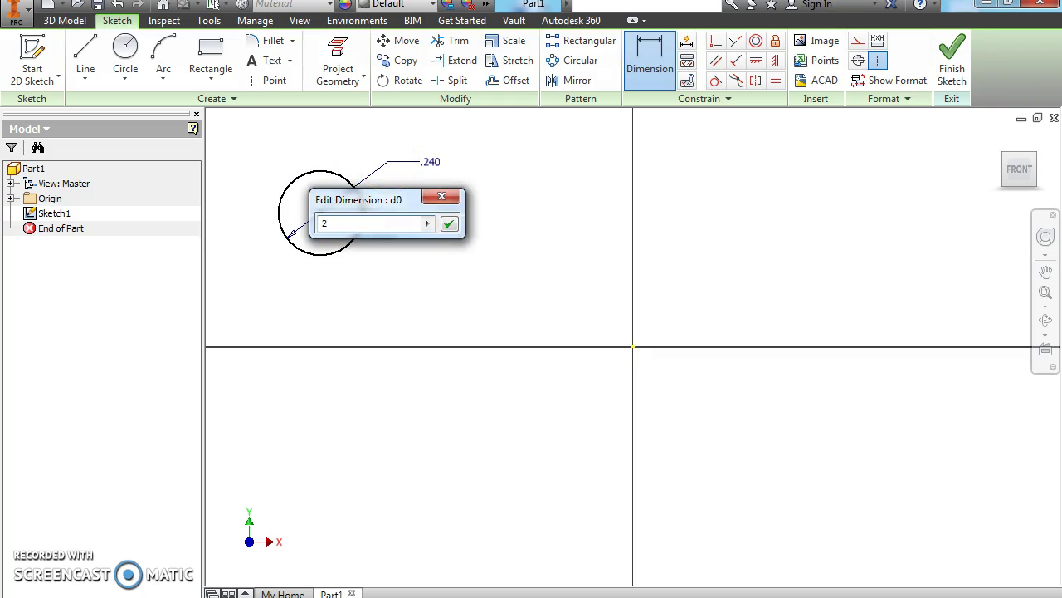
pyautogui.click(448, 222)
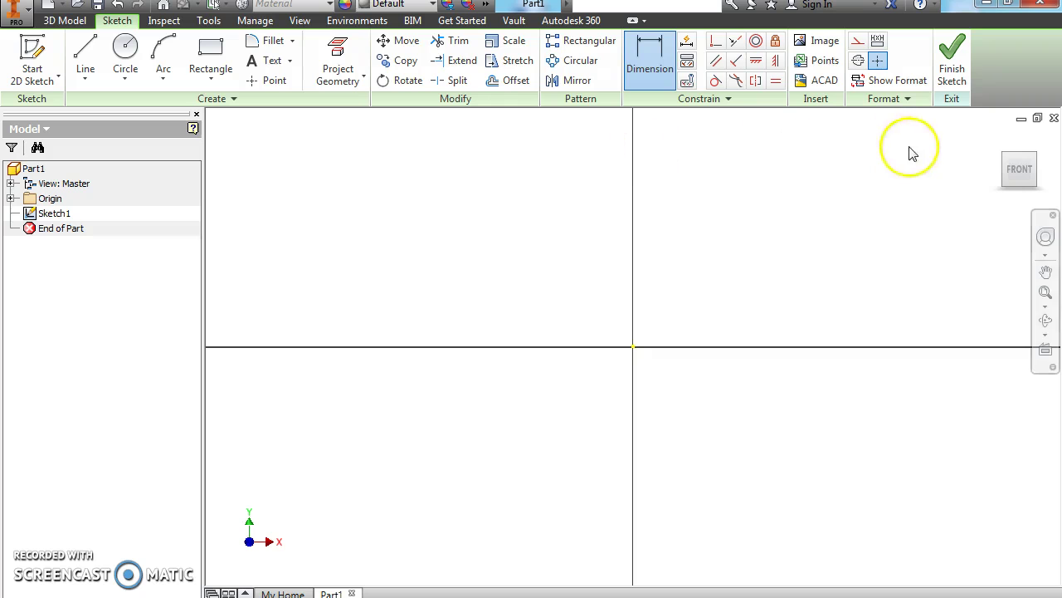
pyautogui.click(1008, 169)
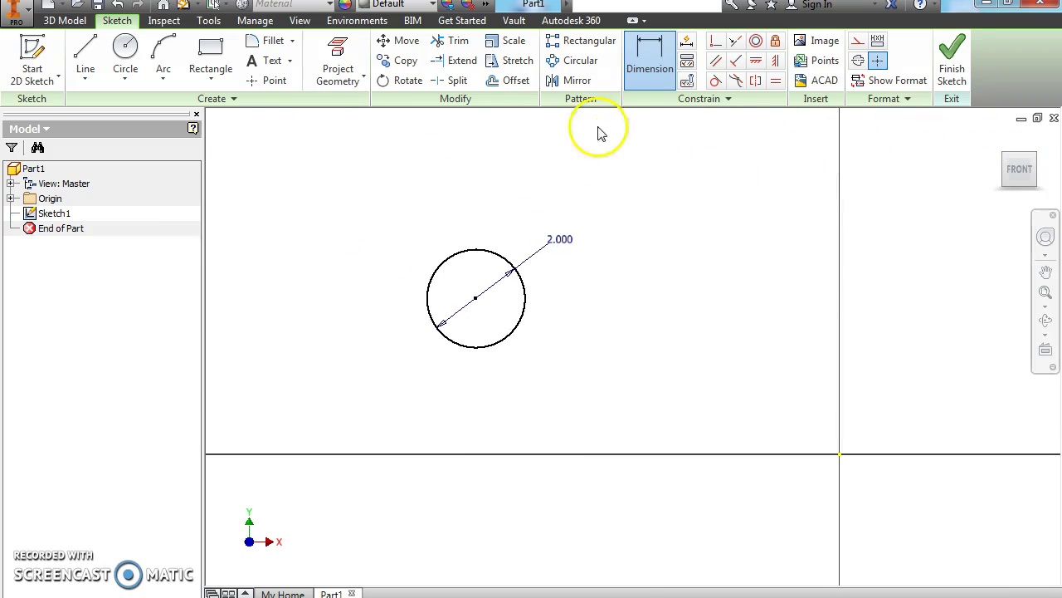
# Draw a separate line about 4.2 in long beside the circle, sloping down to the right at about 25 degrees
pyautogui.click(85, 52)
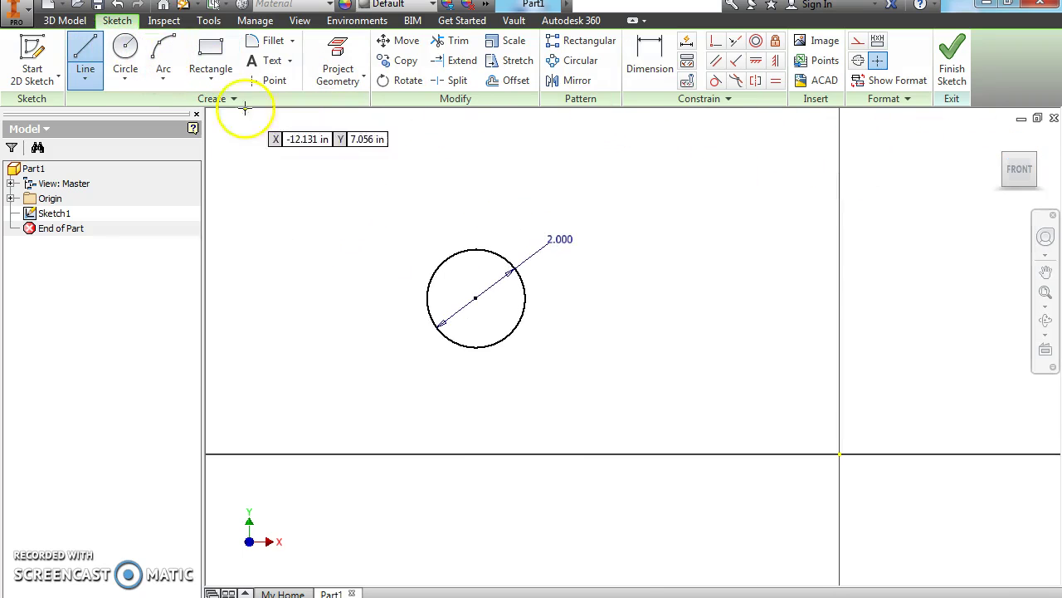
pyautogui.click(555, 190)
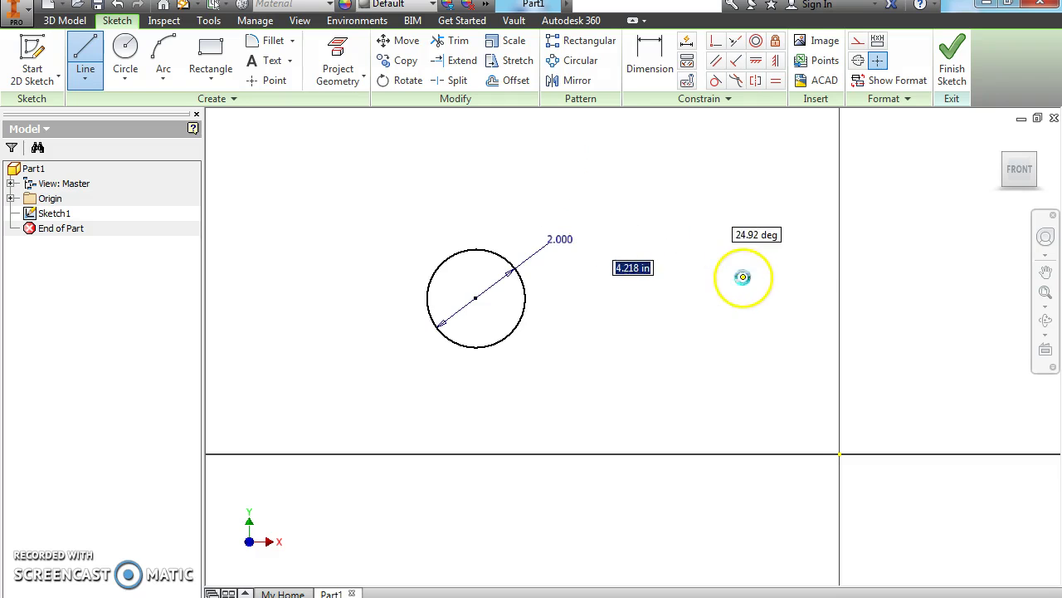
pyautogui.rightClick(743, 233)
pyautogui.click(810, 232)
# Dimension the sloping line's horizontal span as 3 in
pyautogui.click(650, 68)
pyautogui.click(643, 230)
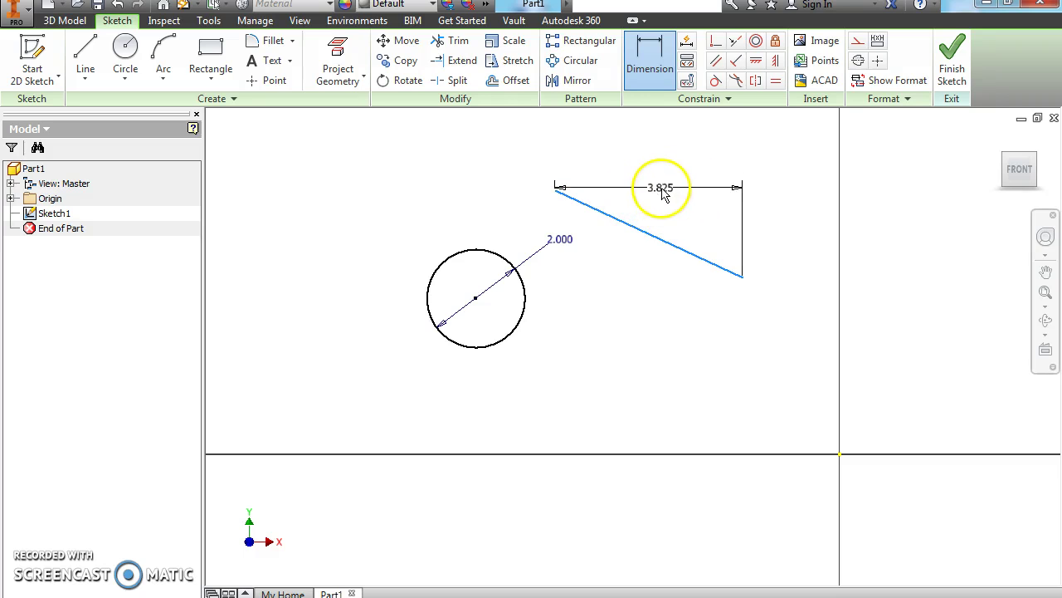
pyautogui.click(663, 192)
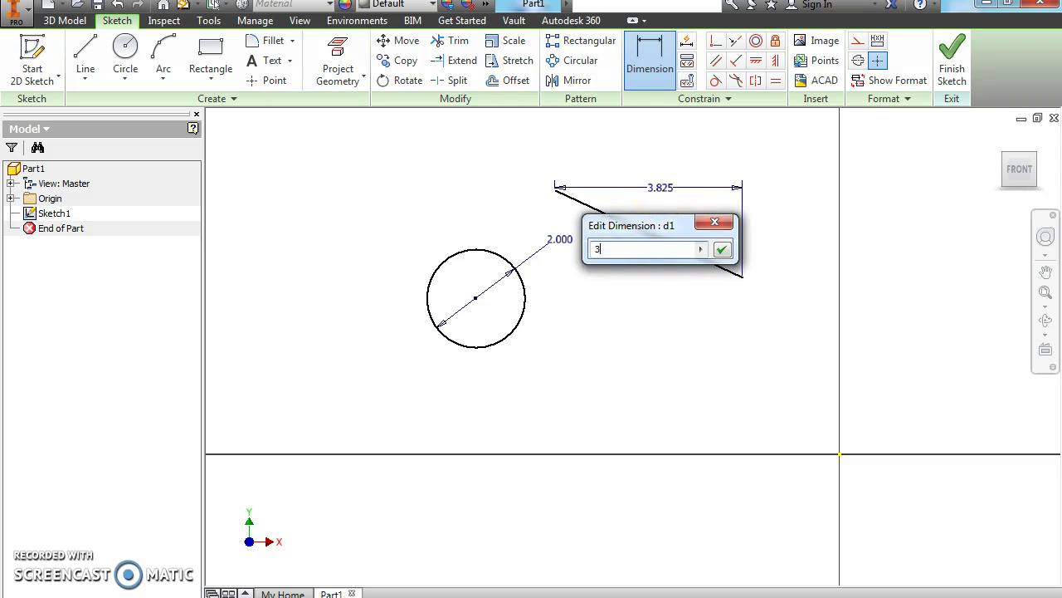
pyautogui.write('3')
pyautogui.click(722, 250)
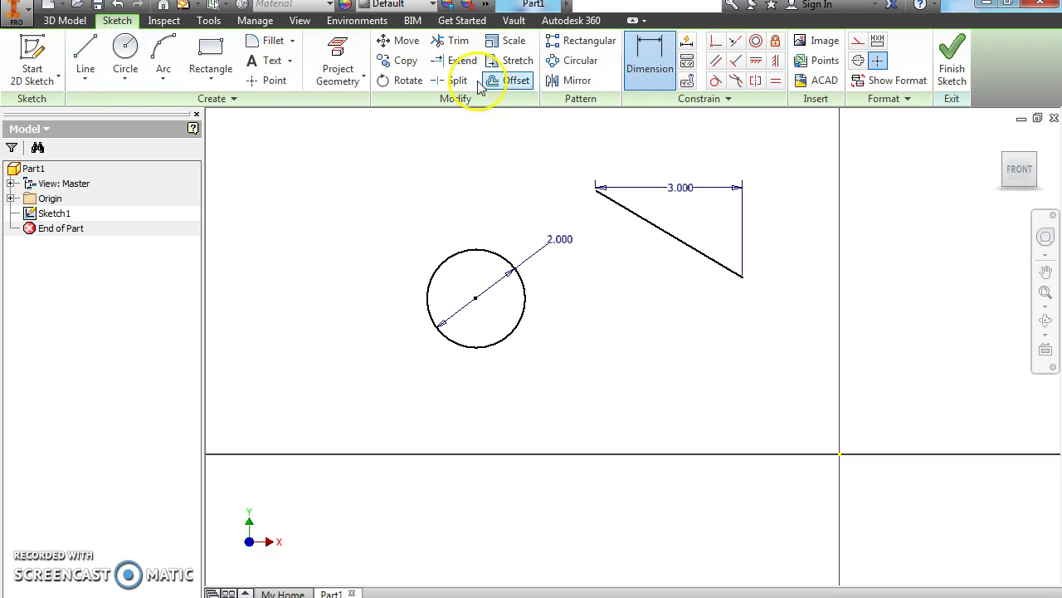
pyautogui.rightClick(566, 157)
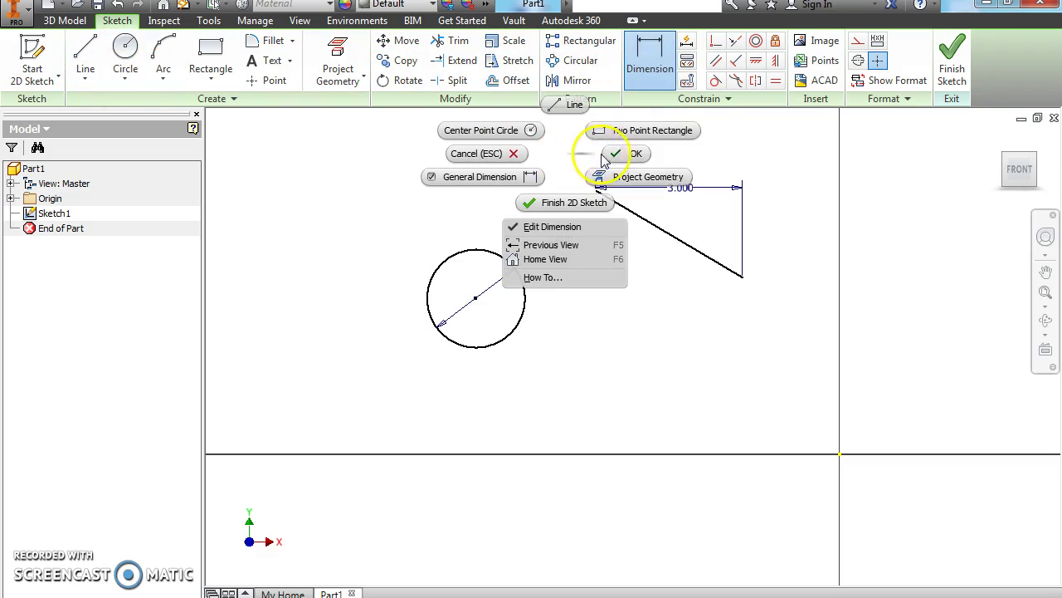
pyautogui.click(605, 157)
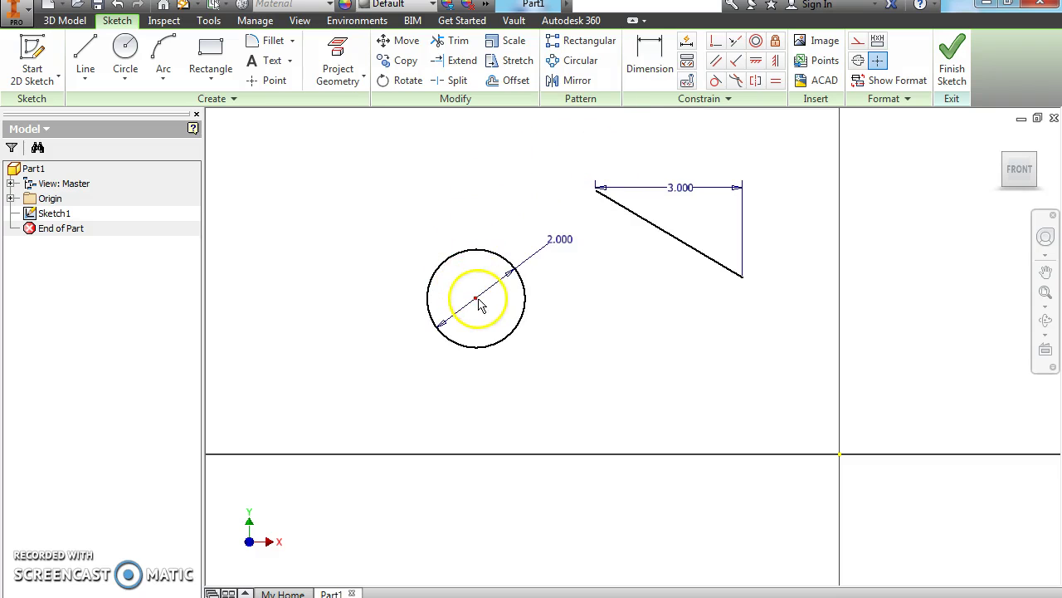
# Move the circle up level with the line and apply a coincident constraint between the circle's centre point and the line
pyautogui.moveTo(478, 302); pyautogui.dragTo(482, 233)
pyautogui.moveTo(660, 235)
pyautogui.mouseDown()
pyautogui.moveTo(616, 185)
pyautogui.moveTo(560, 199)
pyautogui.moveTo(386, 286)
pyautogui.moveTo(517, 279)
pyautogui.moveTo(559, 225)
pyautogui.moveTo(650, 211)
pyautogui.moveTo(669, 239)
pyautogui.mouseUp()
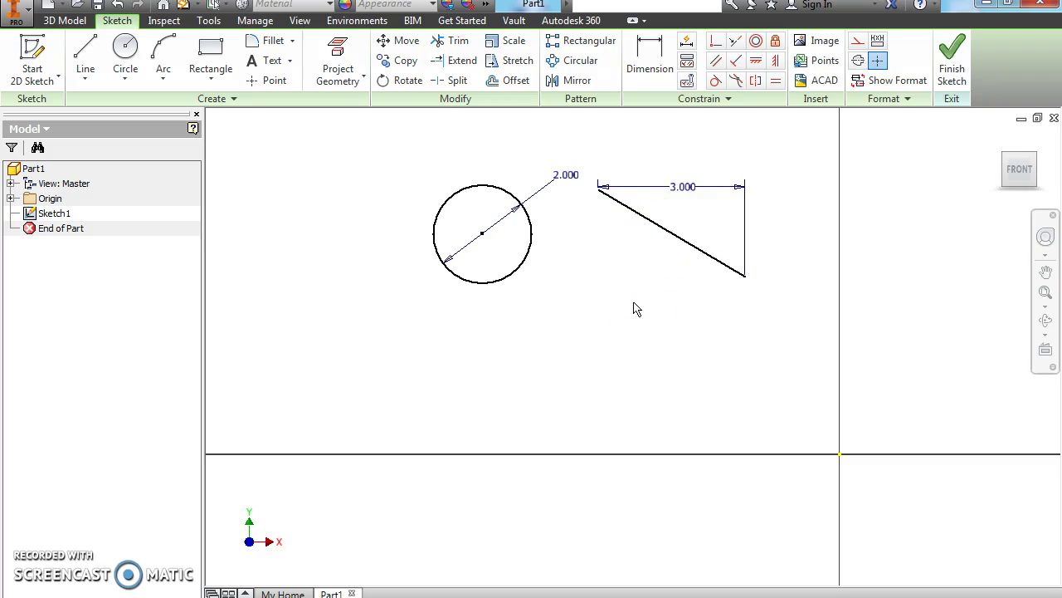
pyautogui.click(716, 63)
pyautogui.click(694, 81)
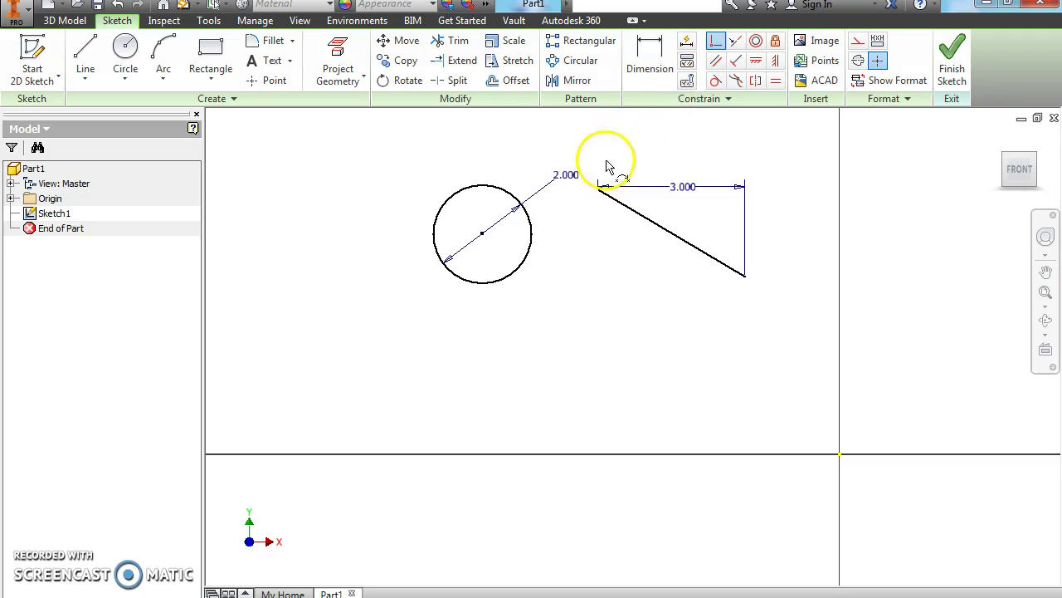
pyautogui.click(482, 234)
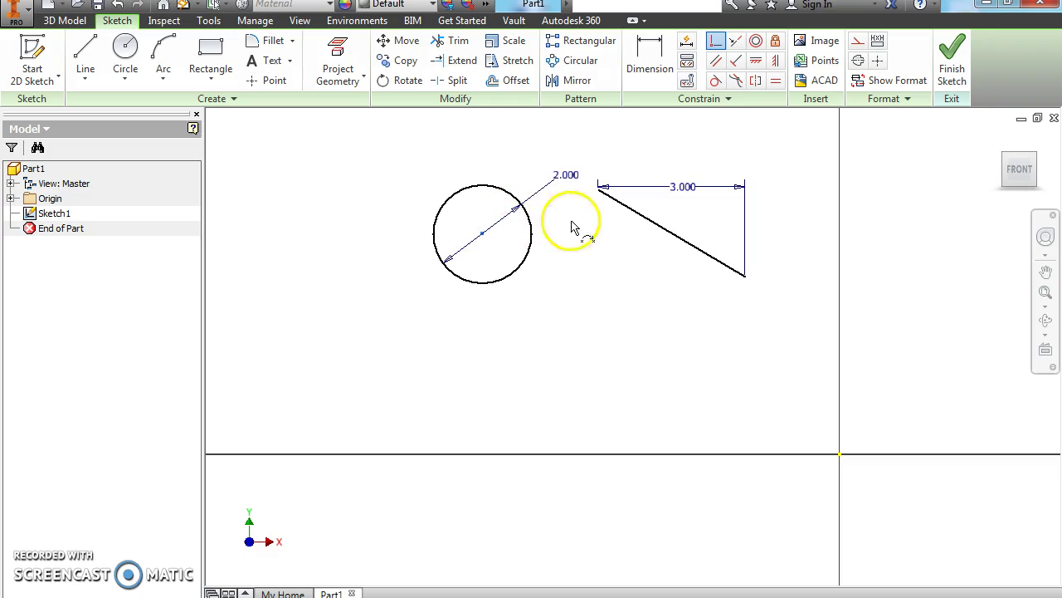
pyautogui.click(645, 229)
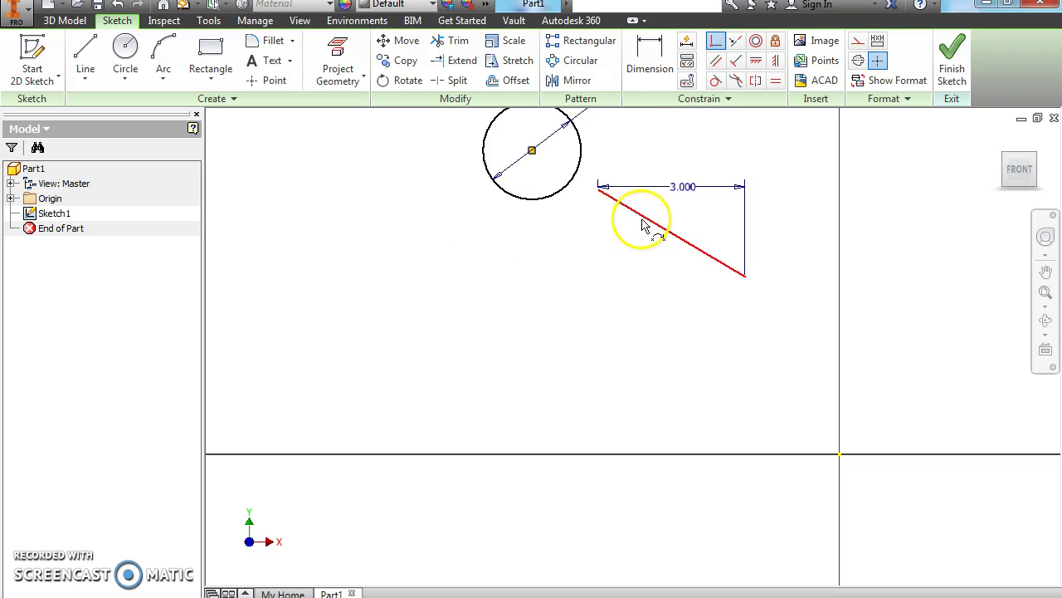
pyautogui.rightClick(465, 209)
pyautogui.click(503, 199)
# Move the constrained line and circle around the sketch to test the coincident constraint
pyautogui.moveTo(629, 209)
pyautogui.mouseDown()
pyautogui.moveTo(404, 138)
pyautogui.moveTo(605, 237)
pyautogui.moveTo(362, 152)
pyautogui.moveTo(640, 301)
pyautogui.moveTo(313, 138)
pyautogui.moveTo(437, 208)
pyautogui.moveTo(429, 240)
pyautogui.mouseUp()
pyautogui.click(363, 290)
pyautogui.click(456, 276)
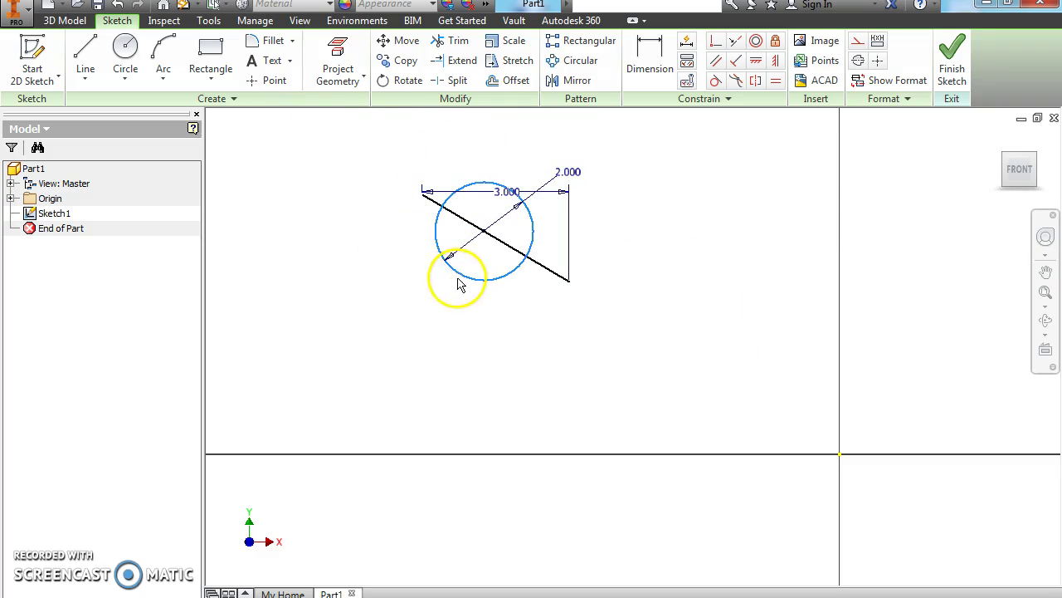
pyautogui.moveTo(484, 231)
pyautogui.mouseDown()
pyautogui.moveTo(418, 230)
pyautogui.moveTo(462, 249)
pyautogui.moveTo(306, 190)
pyautogui.moveTo(544, 306)
pyautogui.moveTo(332, 209)
pyautogui.moveTo(368, 231)
pyautogui.moveTo(496, 247)
pyautogui.mouseUp()
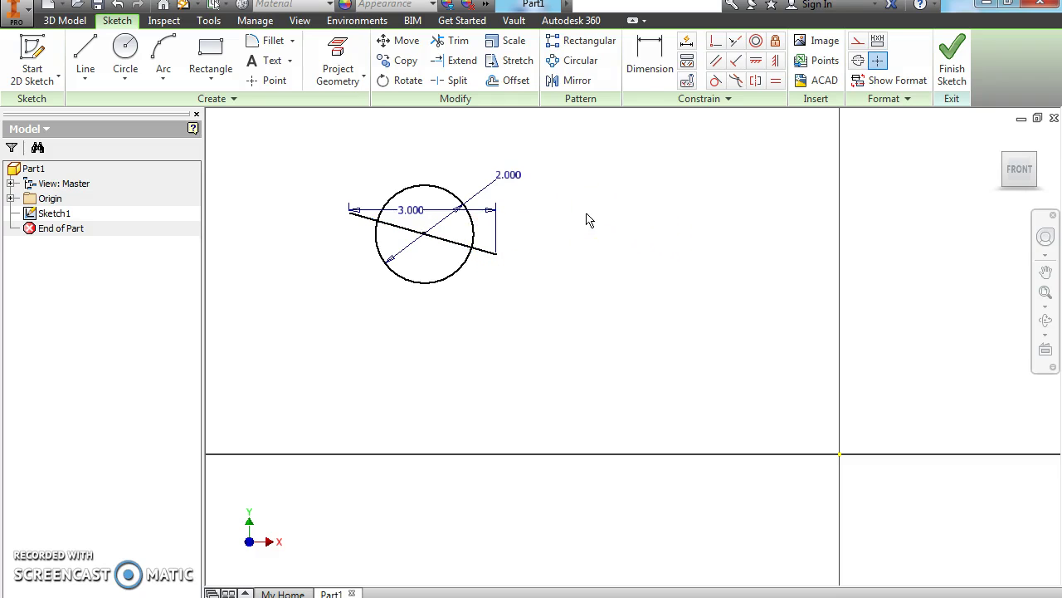
# Draw a line about 2.85 in long below and right of the circle, sloping up to the right
pyautogui.click(85, 76)
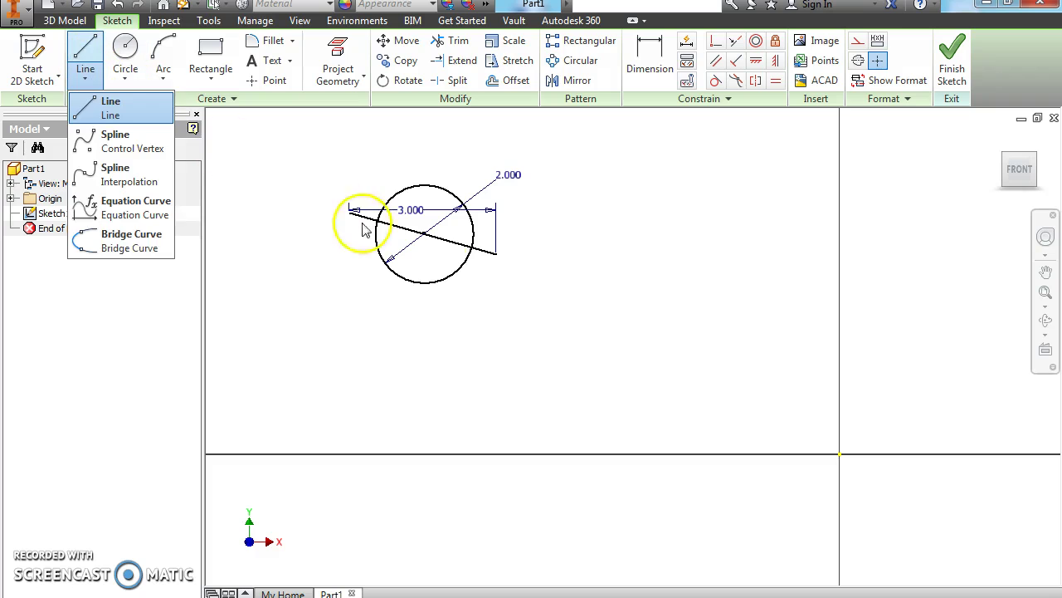
pyautogui.click(133, 111)
pyautogui.click(496, 374)
pyautogui.click(590, 270)
pyautogui.rightClick(712, 280)
pyautogui.click(569, 280)
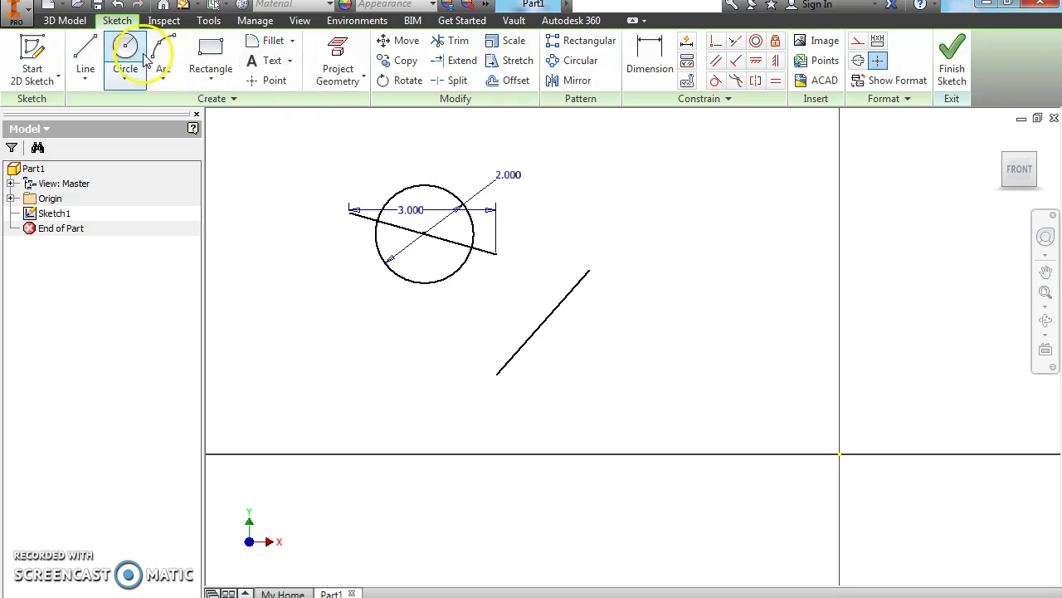
# Draw another line to the right, sloping down to the right with a vertical height of about 2.4 in
pyautogui.click(85, 52)
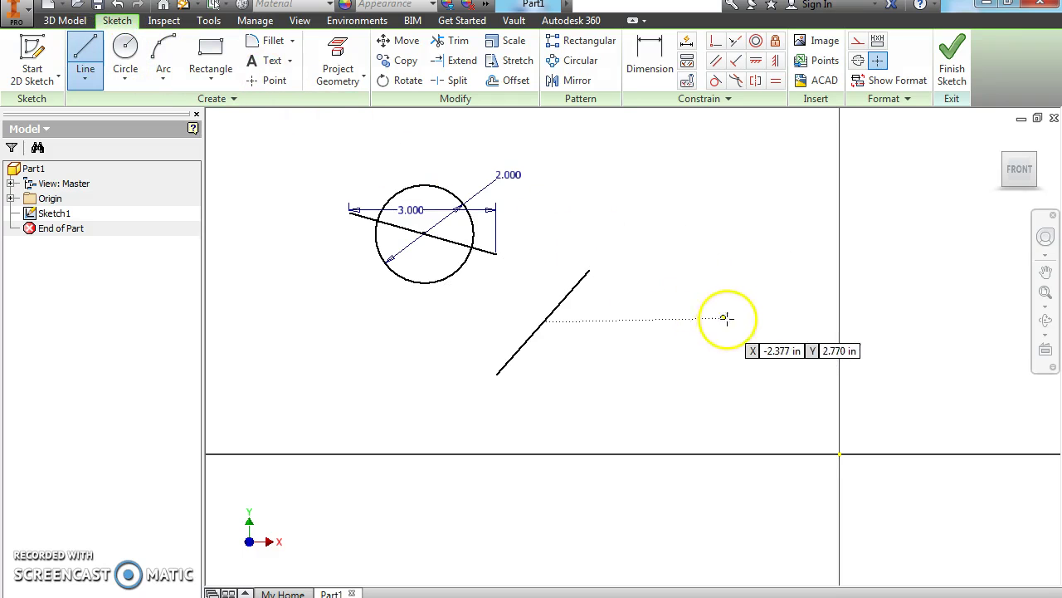
pyautogui.click(661, 266)
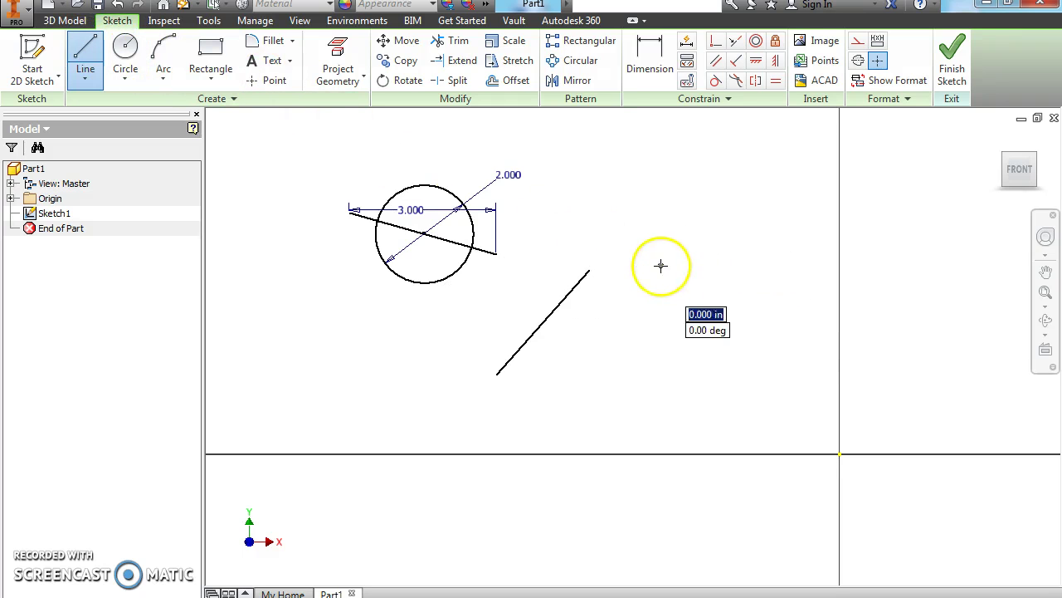
pyautogui.click(763, 383)
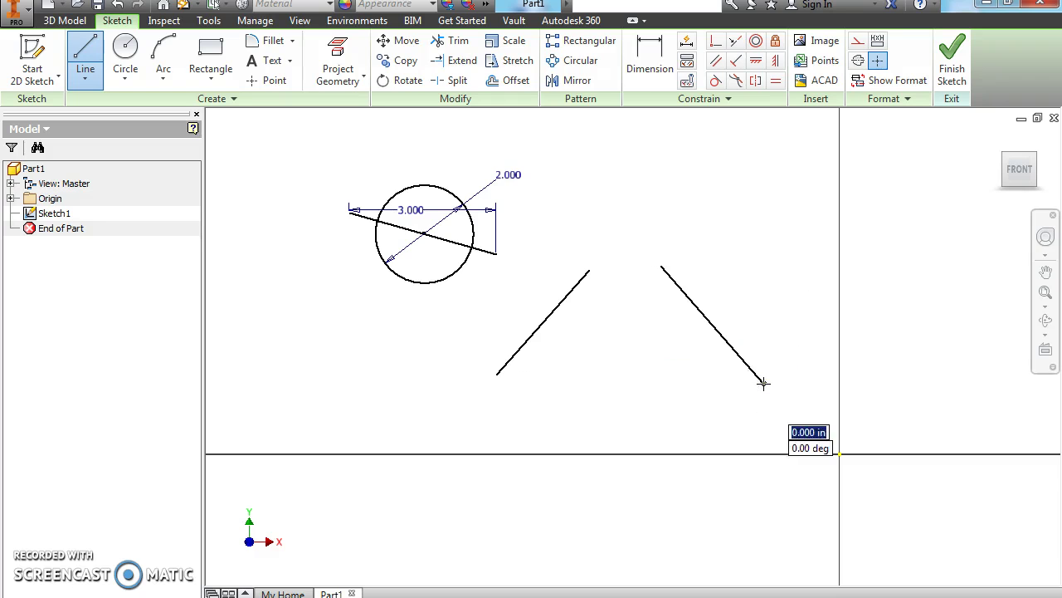
pyautogui.rightClick(778, 308)
pyautogui.click(815, 307)
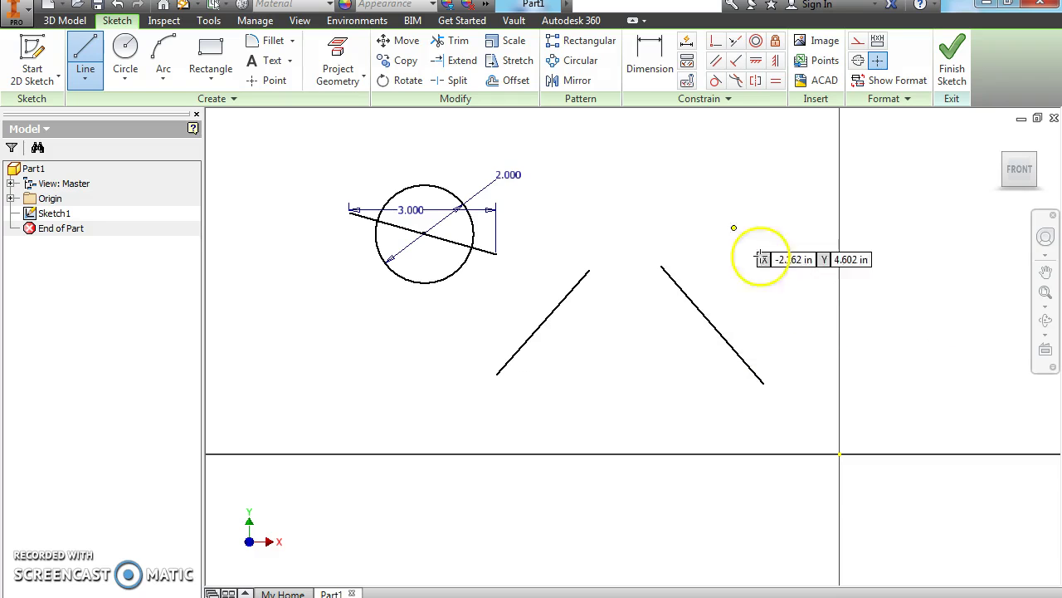
# Dimension the upward-sloping line's aligned length as 2.5 in and the rightmost line's vertical height as 3.2 in
pyautogui.click(650, 58)
pyautogui.click(548, 319)
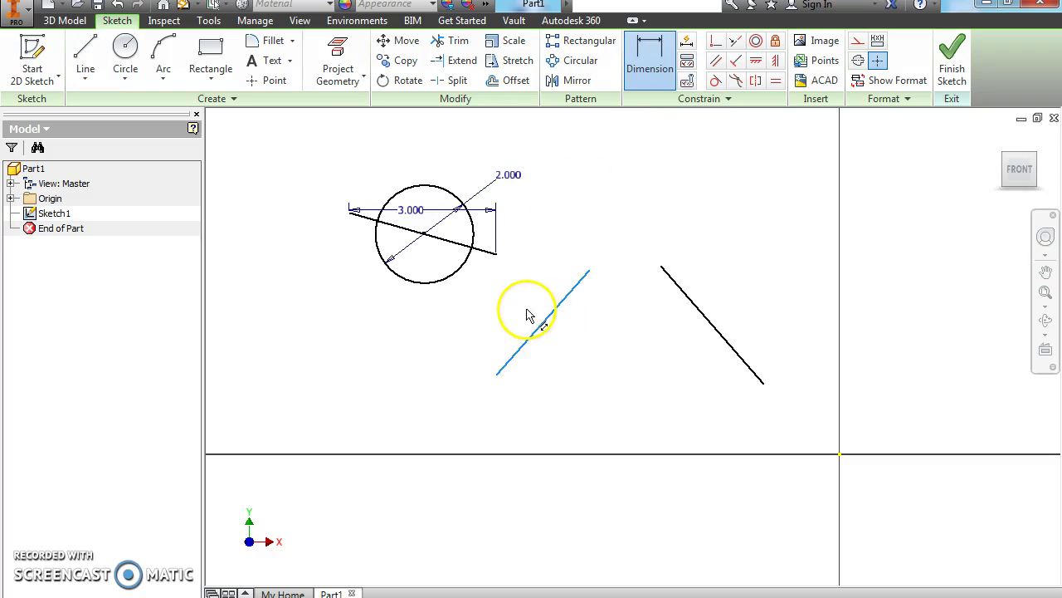
pyautogui.click(530, 316)
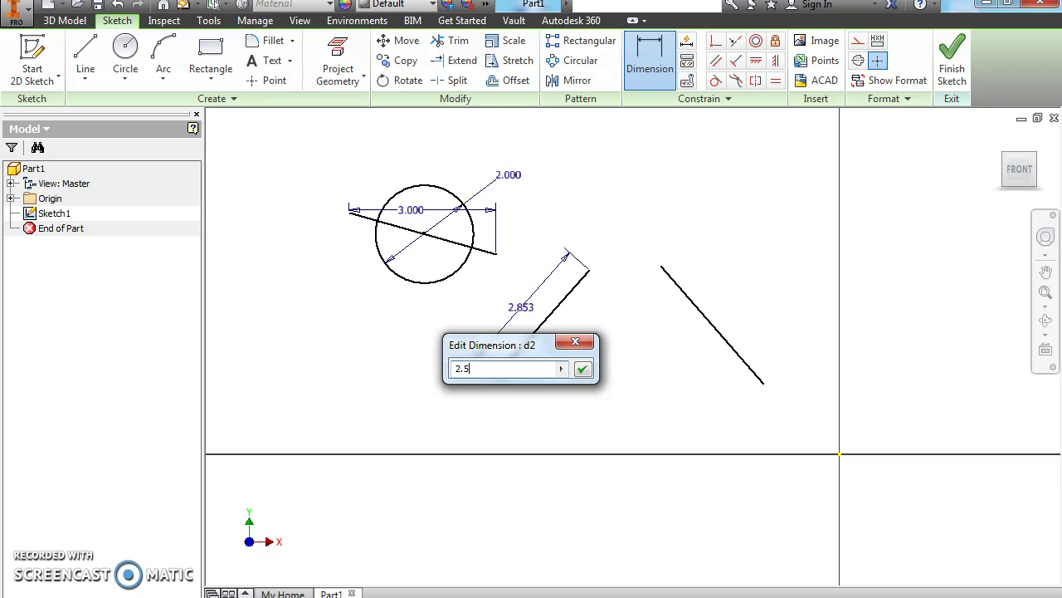
pyautogui.click(583, 368)
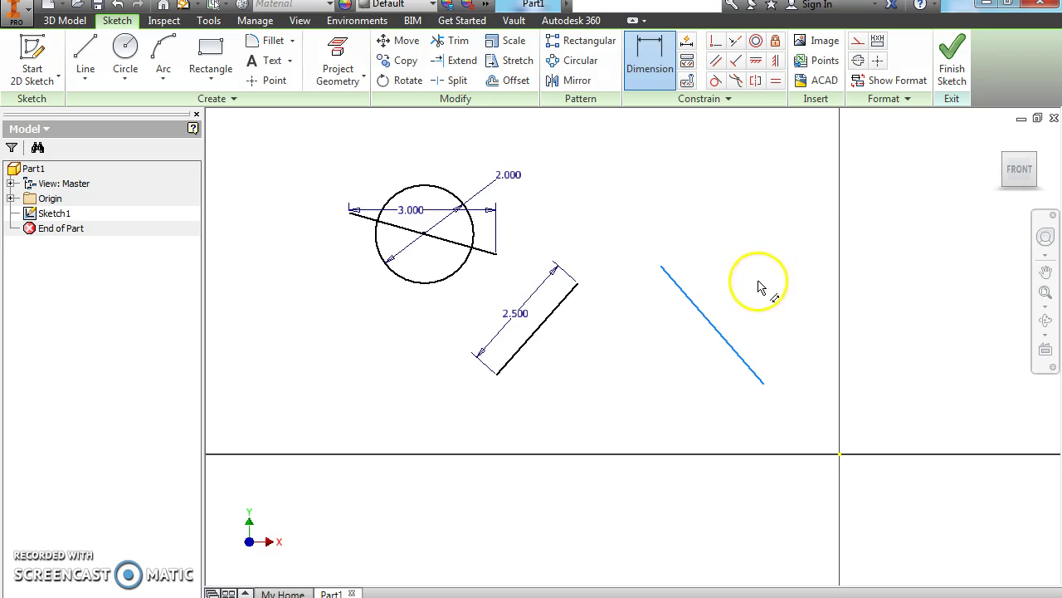
pyautogui.click(765, 279)
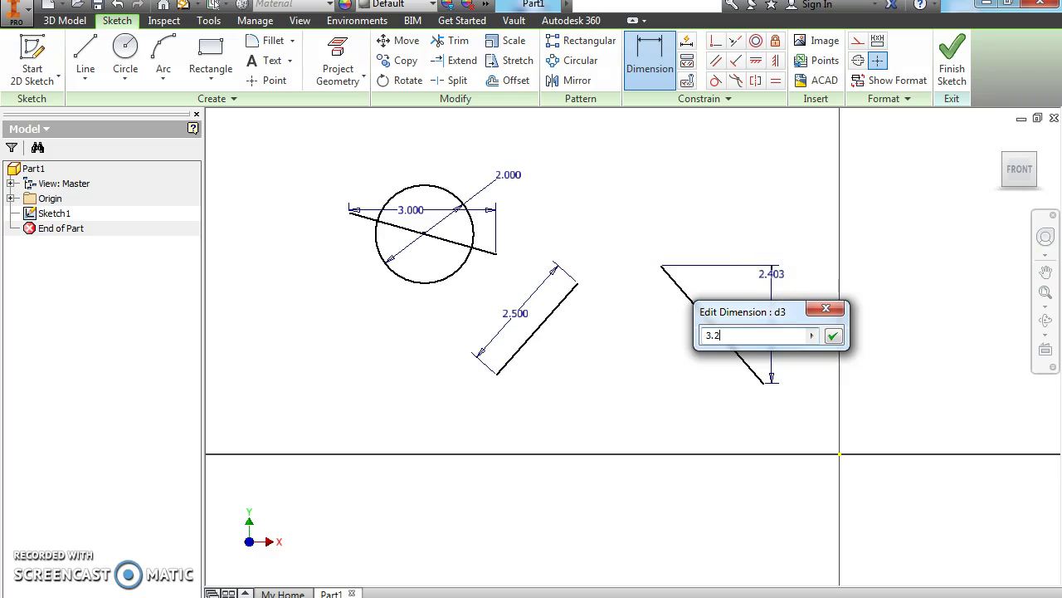
pyautogui.click(834, 336)
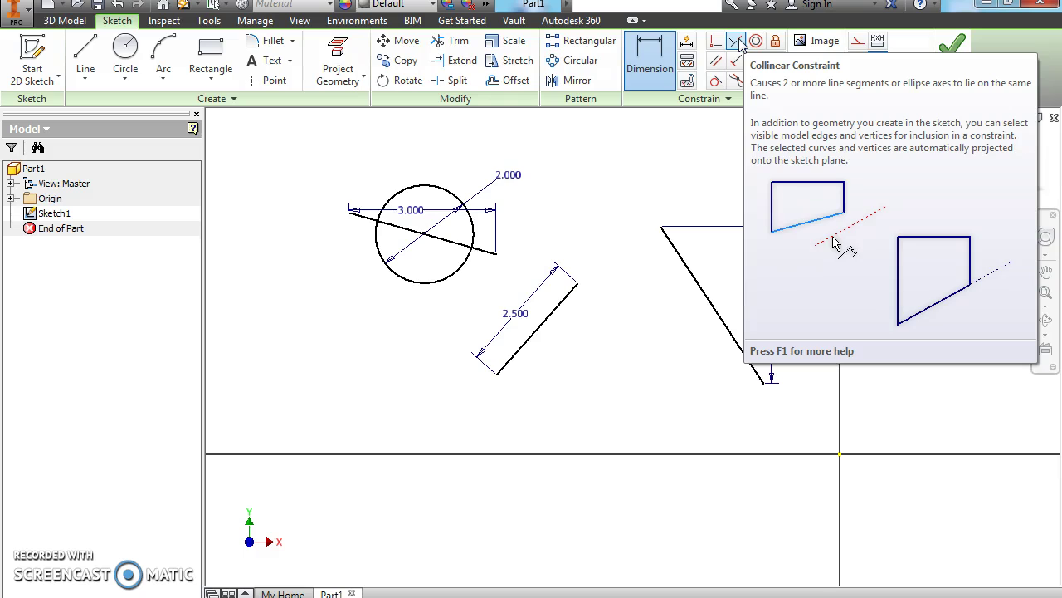
# Apply a collinear constraint between the 2.5 in line and the rightmost line
pyautogui.click(736, 42)
pyautogui.click(551, 317)
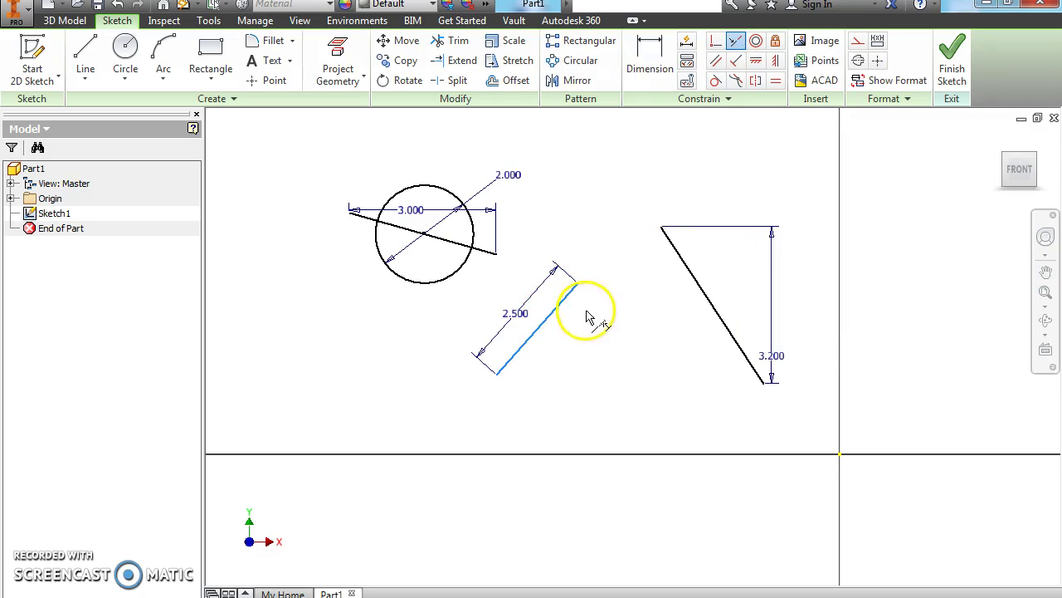
pyautogui.click(705, 303)
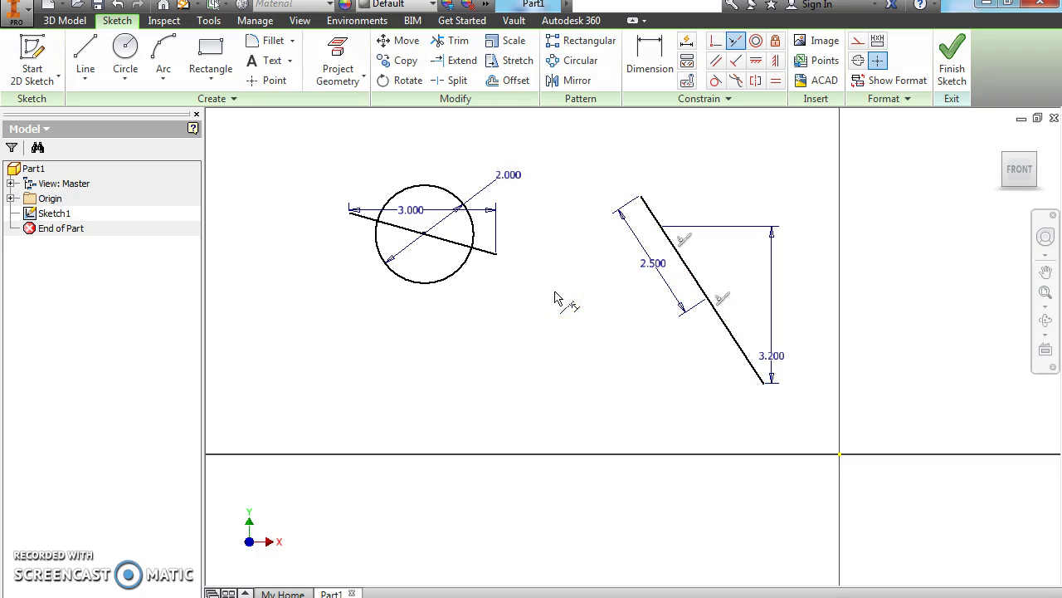
pyautogui.rightClick(556, 299)
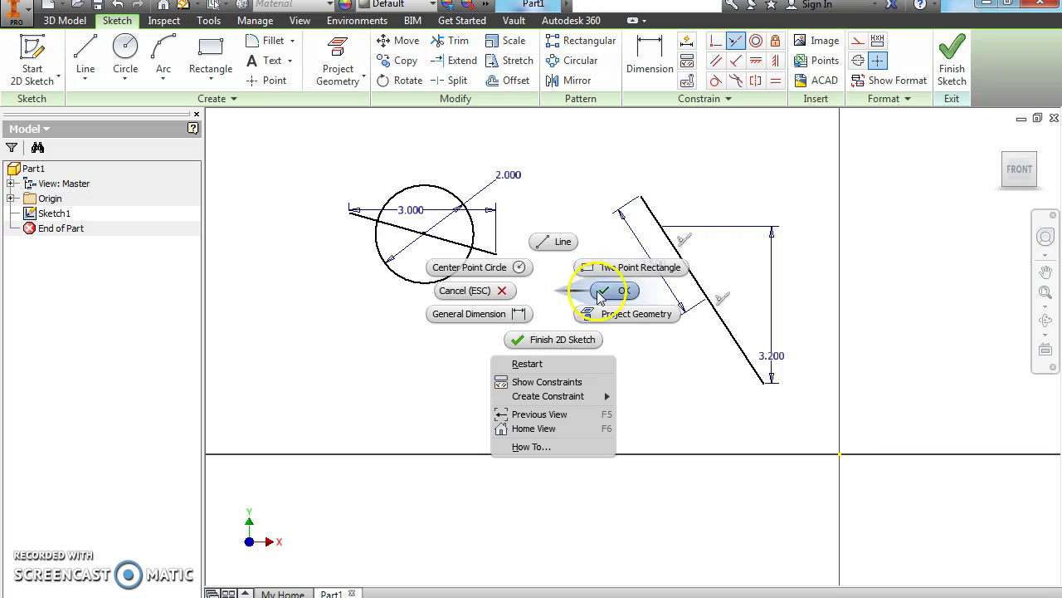
# Move the two collinear lines apart, placing the 2.5 in line below and to the right of the 3.2 in line
pyautogui.click(607, 290)
pyautogui.moveTo(693, 282); pyautogui.dragTo(676, 479)
pyautogui.moveTo(586, 369); pyautogui.dragTo(609, 334)
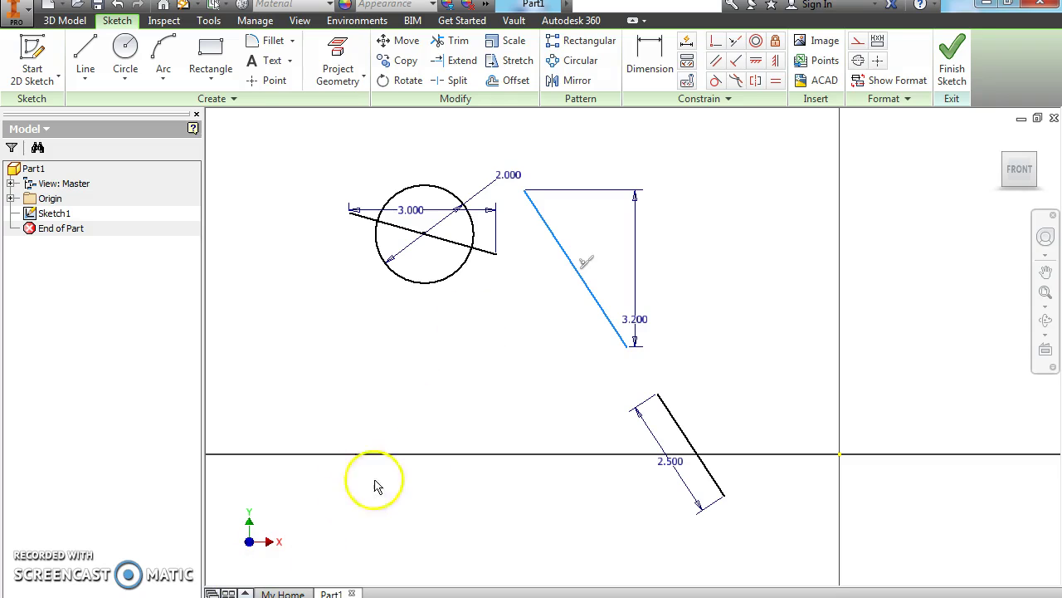
pyautogui.rightClick(709, 267)
pyautogui.moveTo(708, 318); pyautogui.dragTo(706, 455)
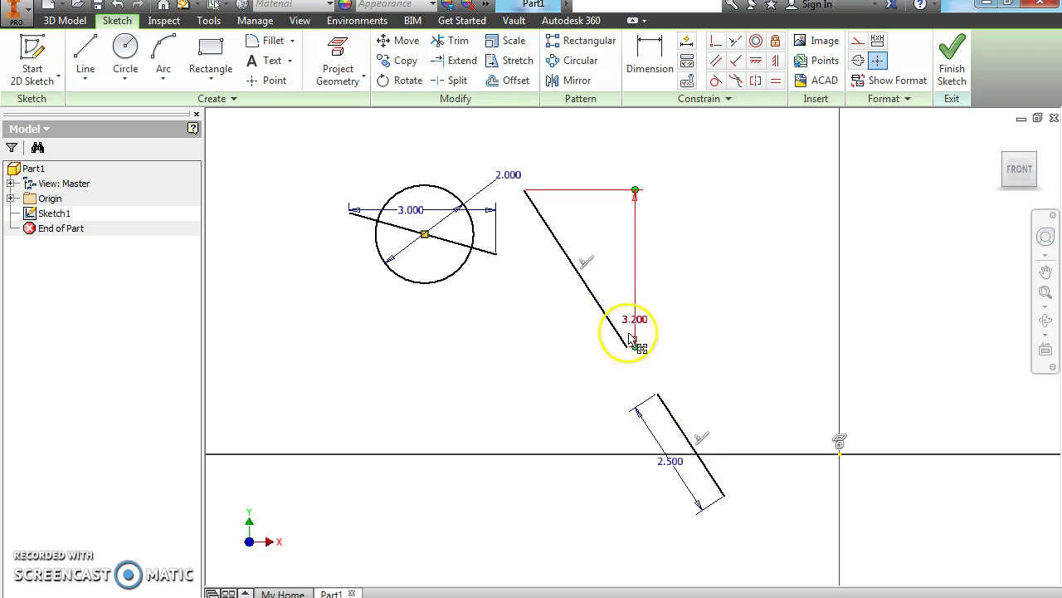
# Hide all constraint symbols in the sketch
pyautogui.scroll(-2, 418, 225)
pyautogui.scroll(5, 419, 222)
pyautogui.scroll(-3, 530, 285)
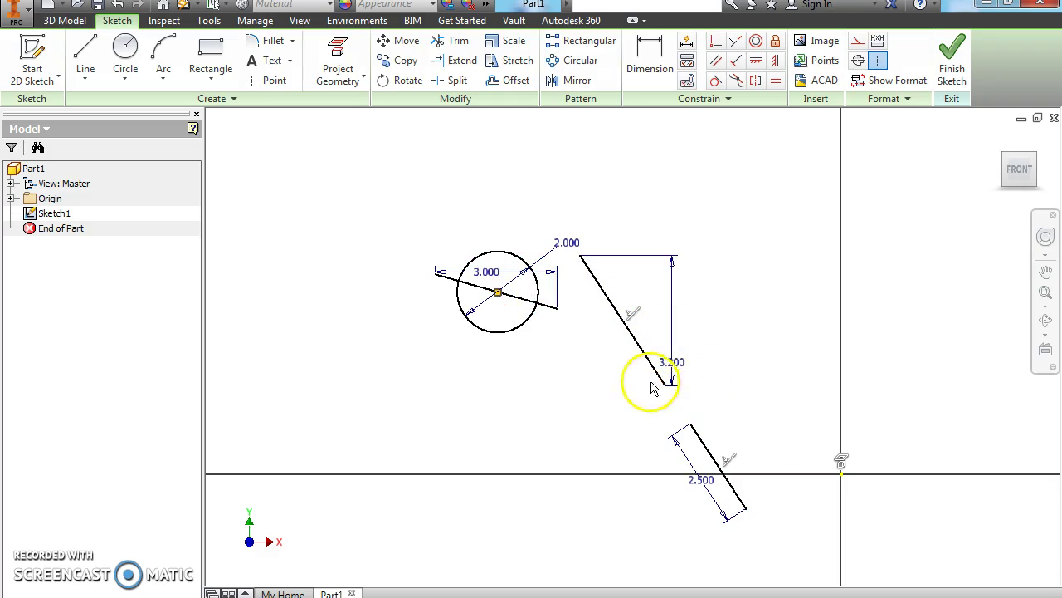
pyautogui.rightClick(744, 322)
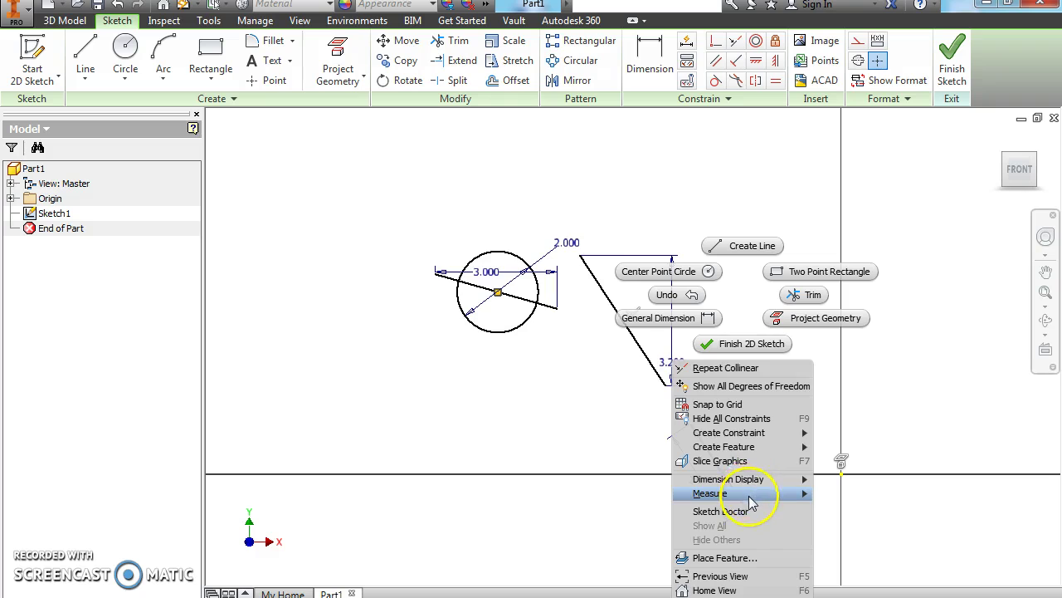
pyautogui.click(735, 420)
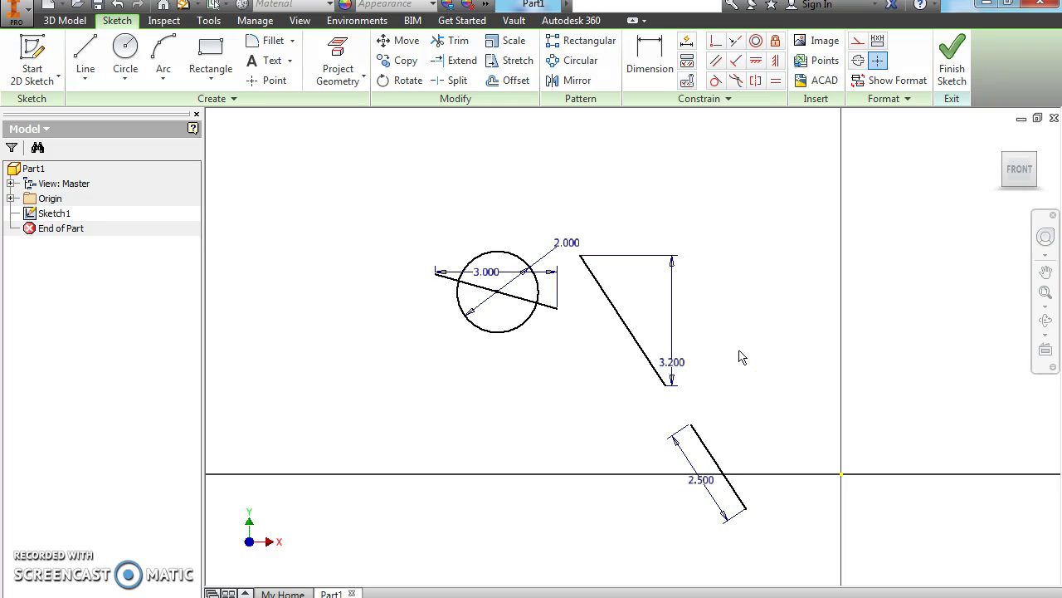
# Draw two separate circles in the empty area right of the lines, about 2.86 in and about 1.27 in in diameter
pyautogui.moveTo(741, 357)
pyautogui.mouseDown(button='middle')
pyautogui.moveTo(611, 277)
pyautogui.moveTo(387, 314)
pyautogui.moveTo(348, 308)
pyautogui.mouseUp(button='middle')
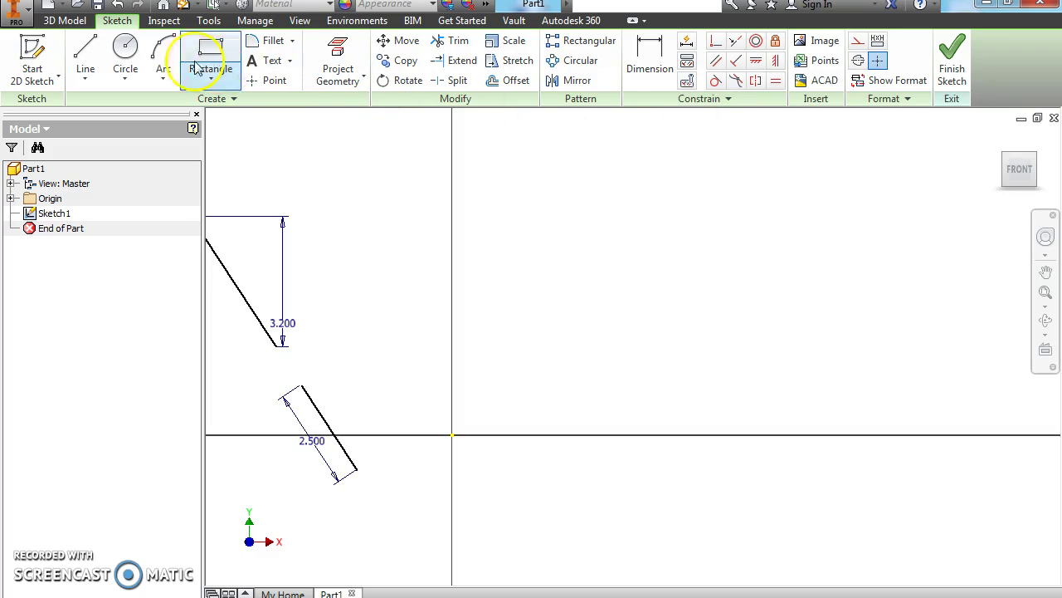
pyautogui.click(125, 51)
pyautogui.click(629, 293)
pyautogui.click(630, 235)
pyautogui.click(787, 246)
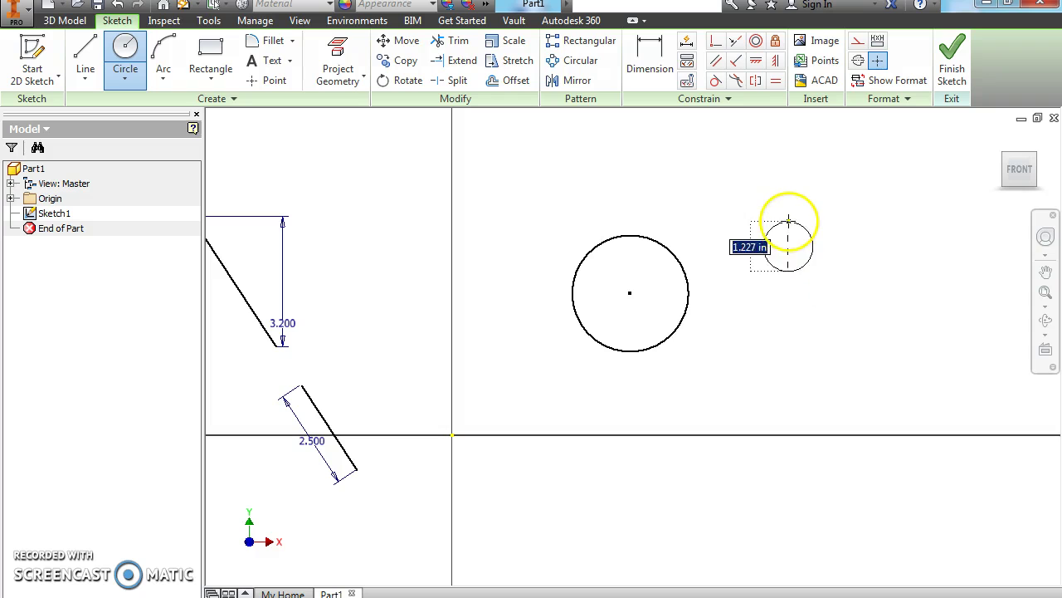
pyautogui.click(789, 219)
pyautogui.rightClick(825, 211)
pyautogui.click(701, 208)
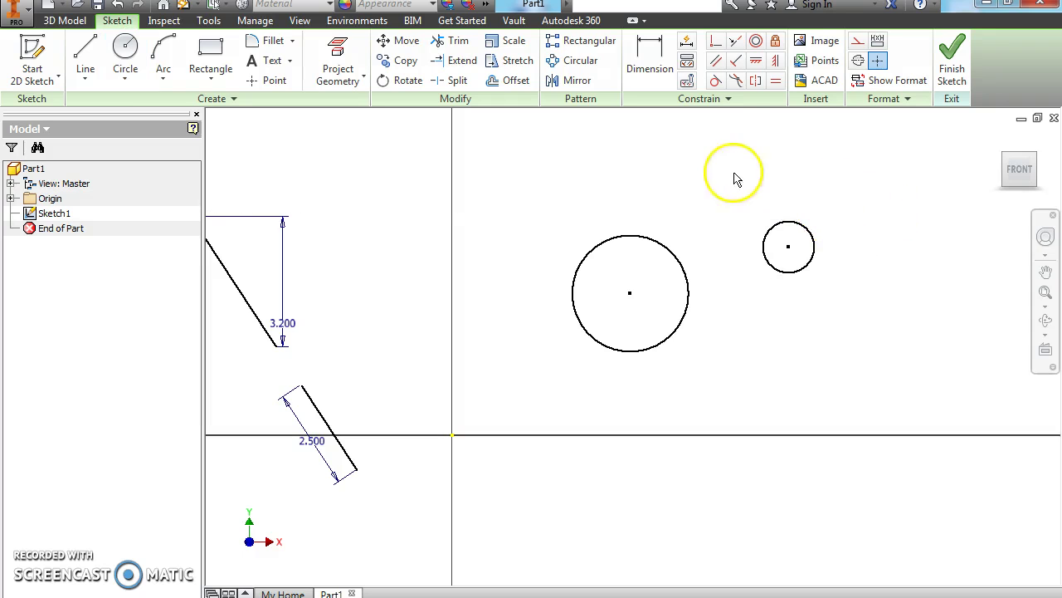
# Dimension the larger circle's diameter as 2.5 in and the smaller circle's diameter as 1.5 in
pyautogui.click(662, 69)
pyautogui.click(644, 239)
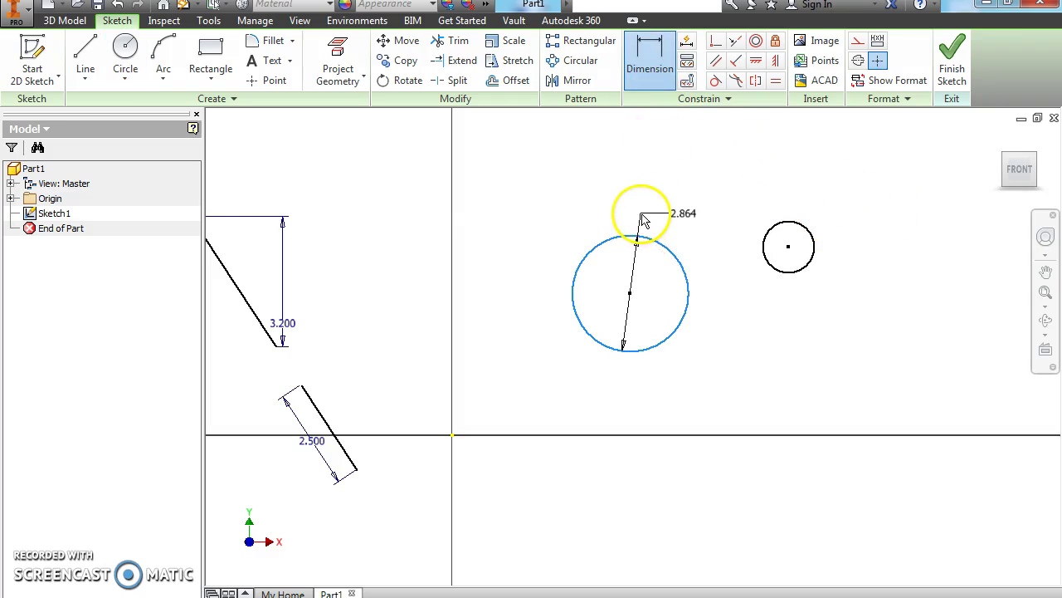
pyautogui.click(642, 218)
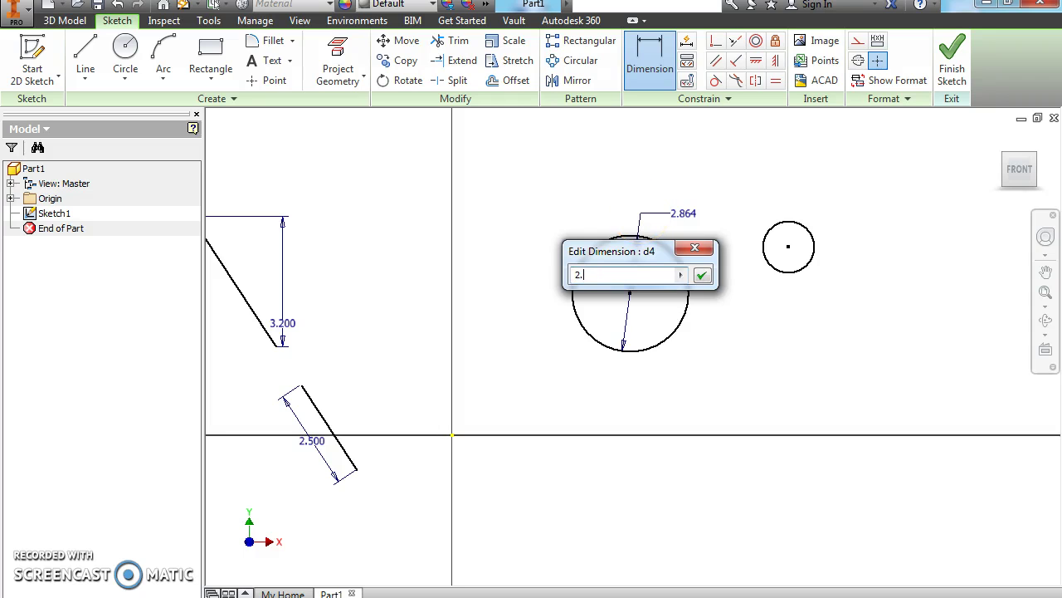
pyautogui.click(702, 275)
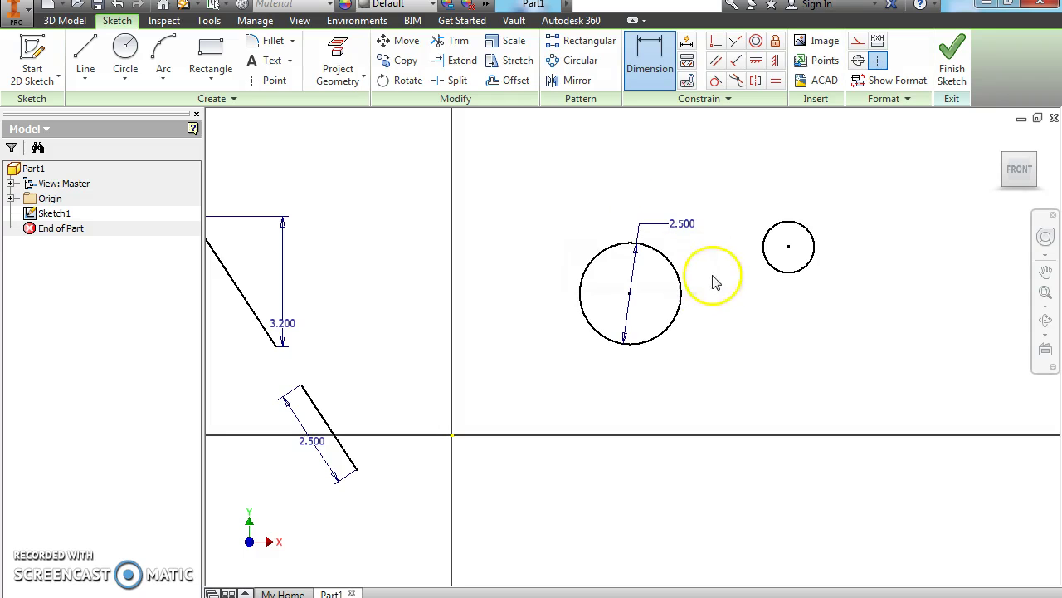
pyautogui.click(776, 227)
pyautogui.click(771, 198)
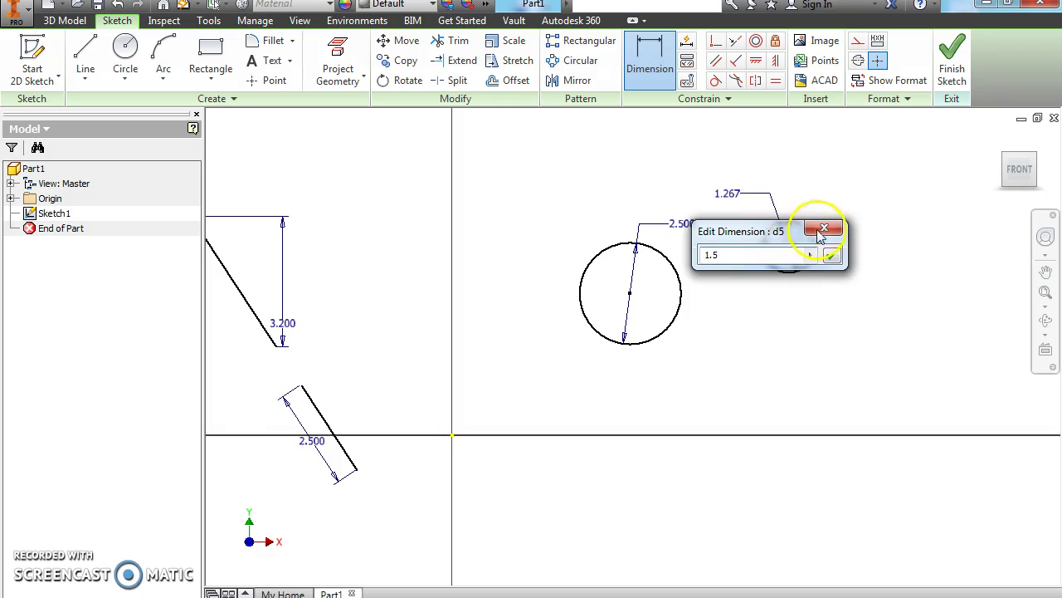
pyautogui.click(832, 256)
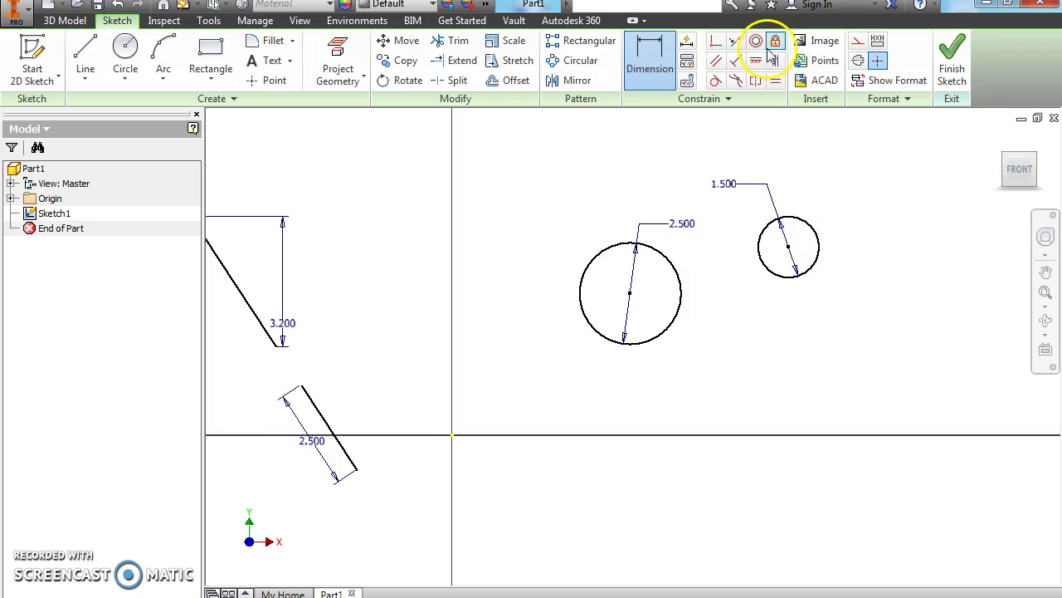
pyautogui.rightClick(794, 142)
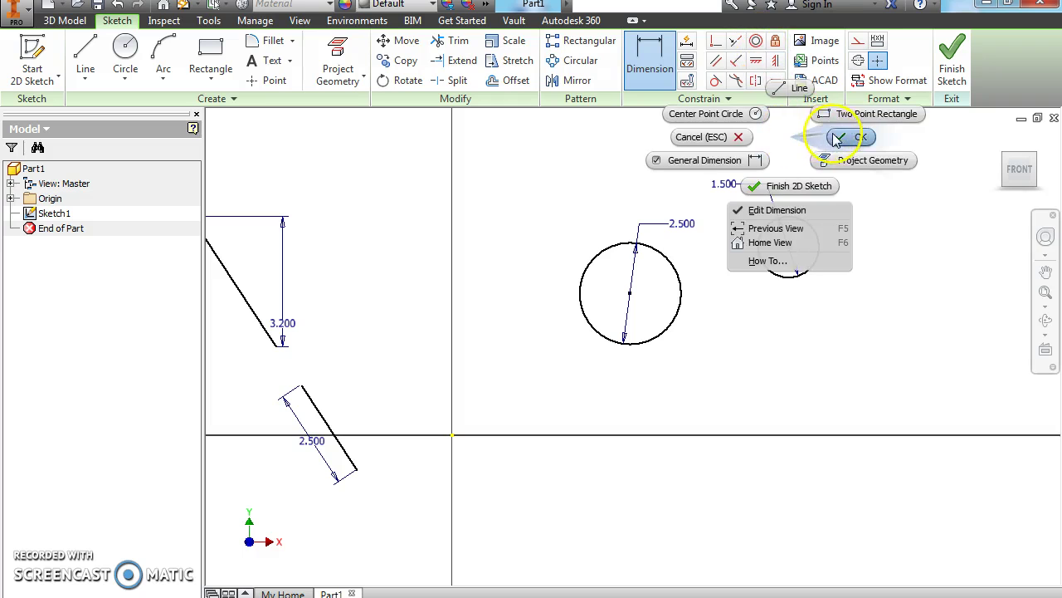
pyautogui.click(835, 136)
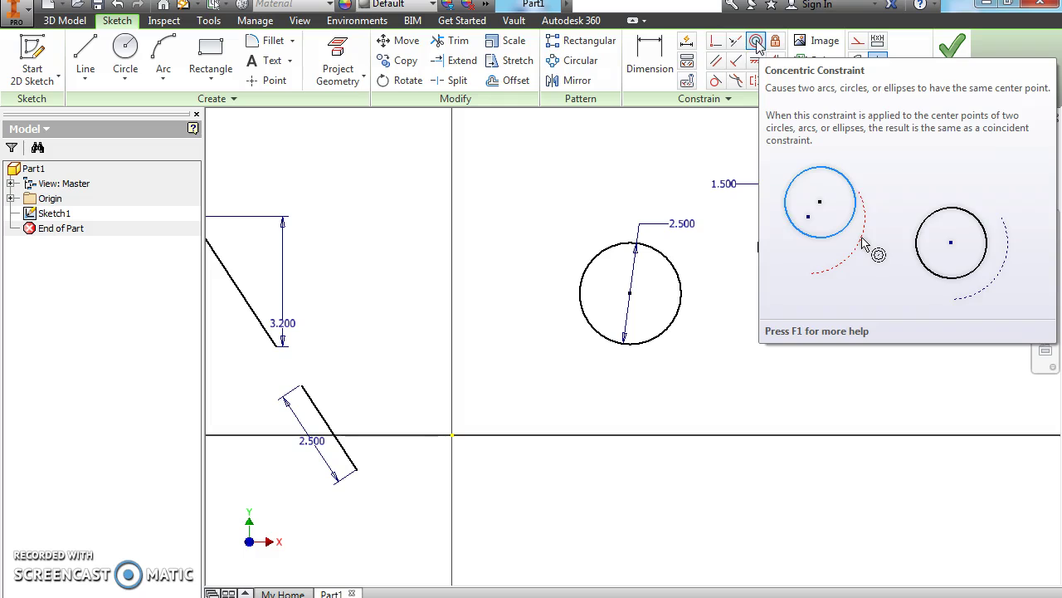
# Apply a concentric constraint between the 1.5 in and 2.5 in circles, and move the pair up and to the left
pyautogui.click(757, 43)
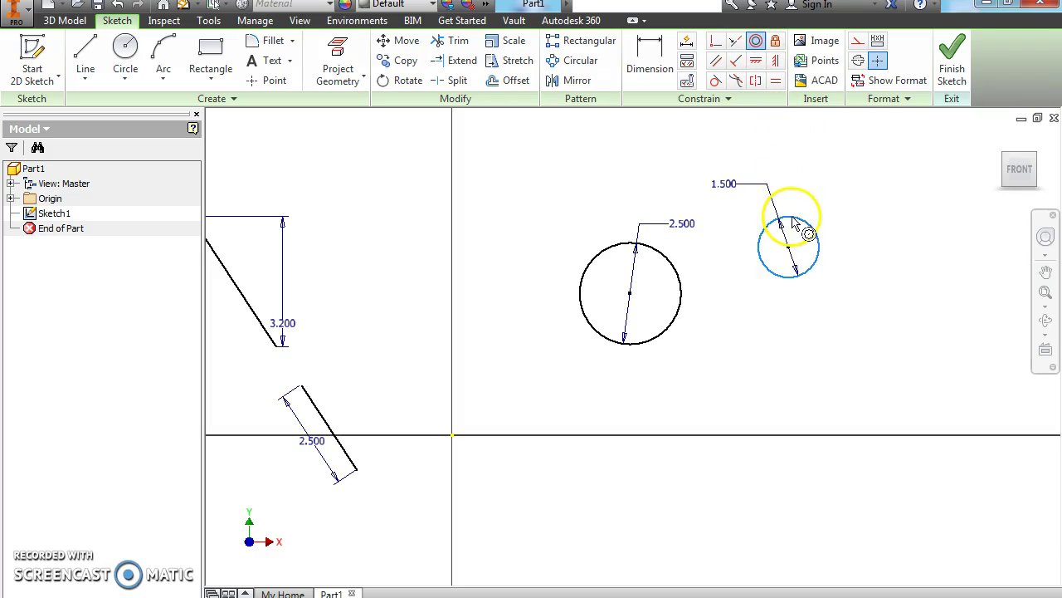
pyautogui.click(664, 257)
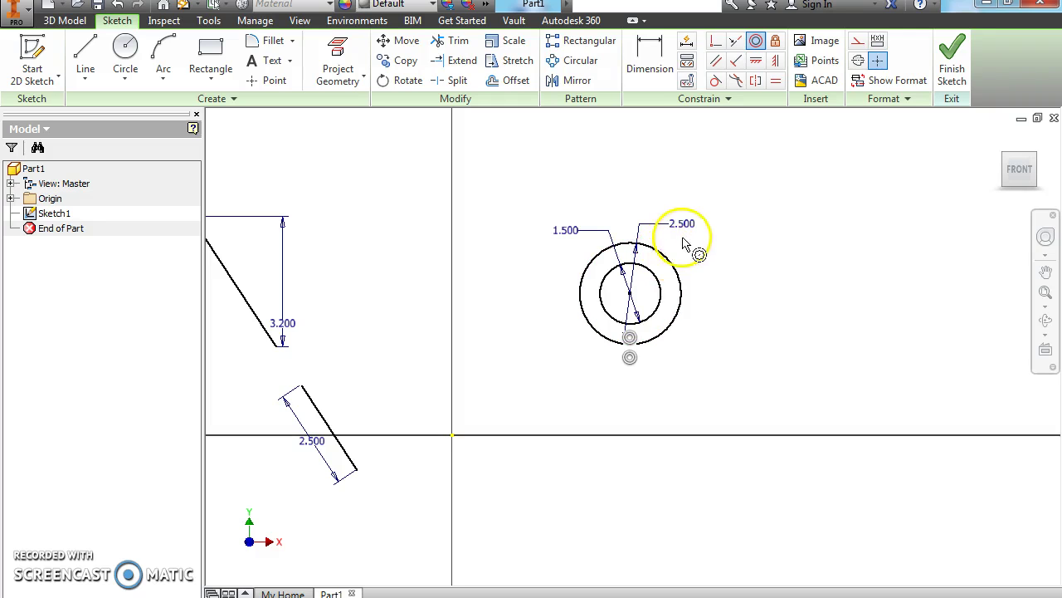
pyautogui.rightClick(583, 172)
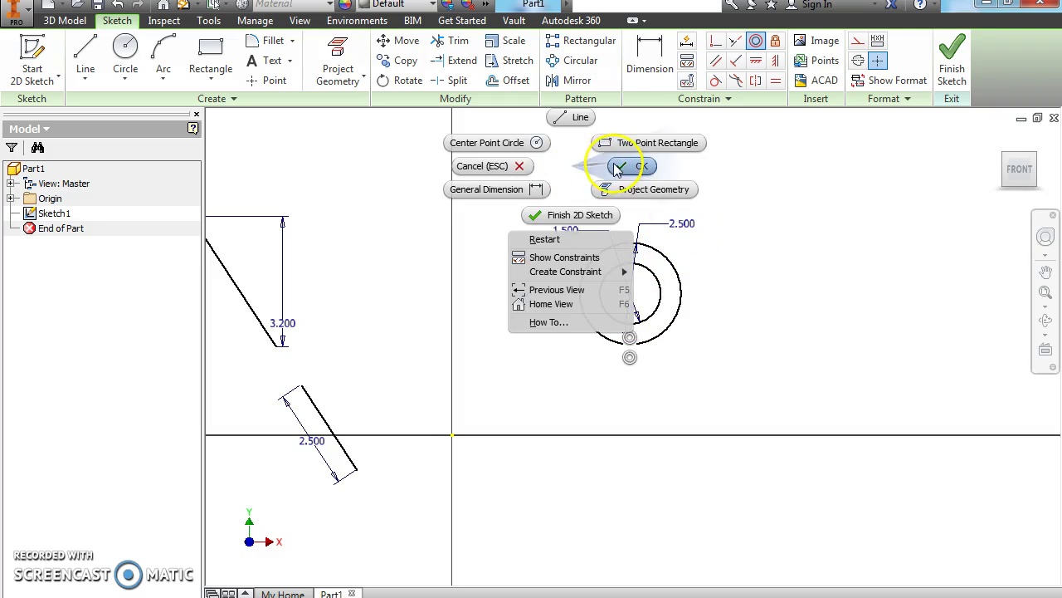
pyautogui.click(620, 166)
pyautogui.hotkey('ctrl', 'v')
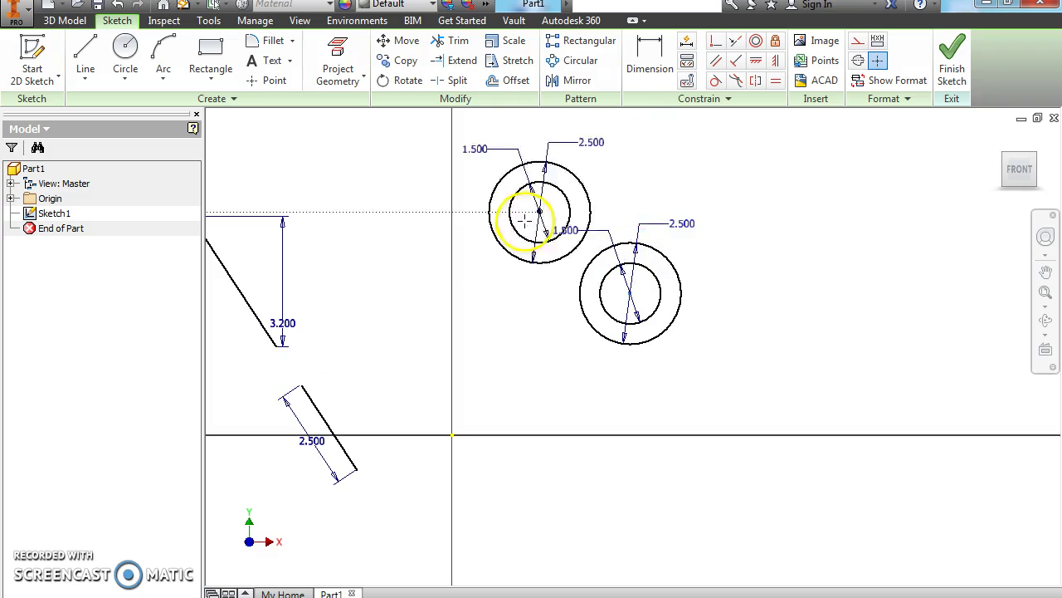
pyautogui.click(552, 172)
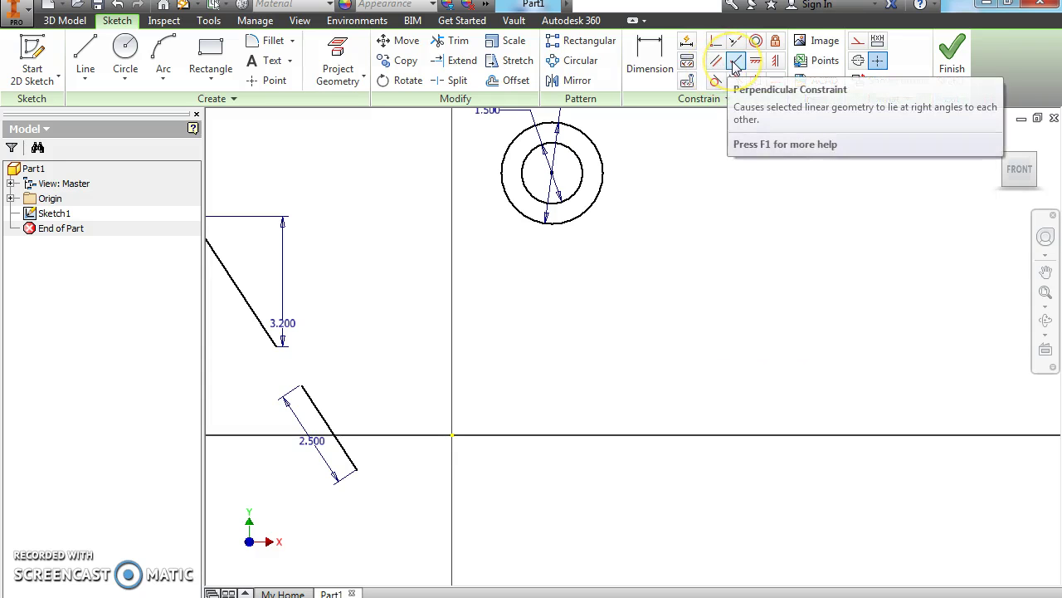
pyautogui.click(758, 64)
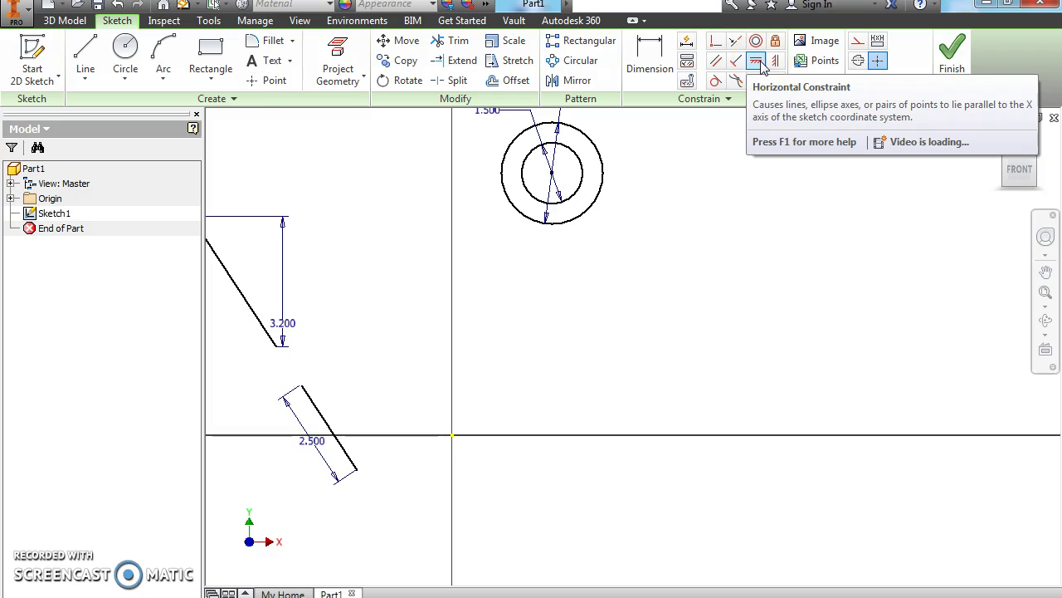
pyautogui.click(776, 63)
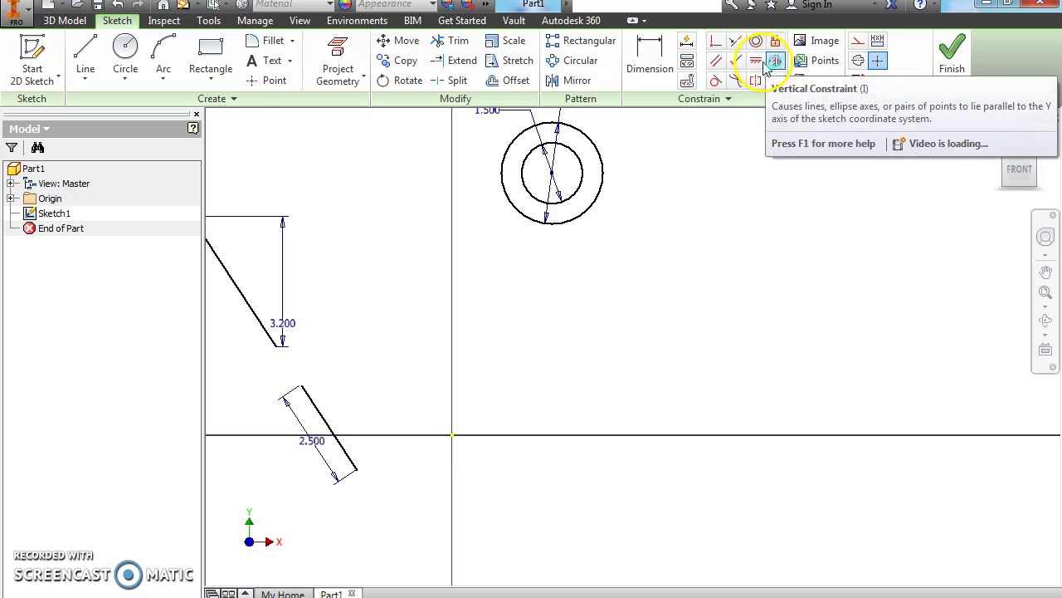
pyautogui.click(756, 63)
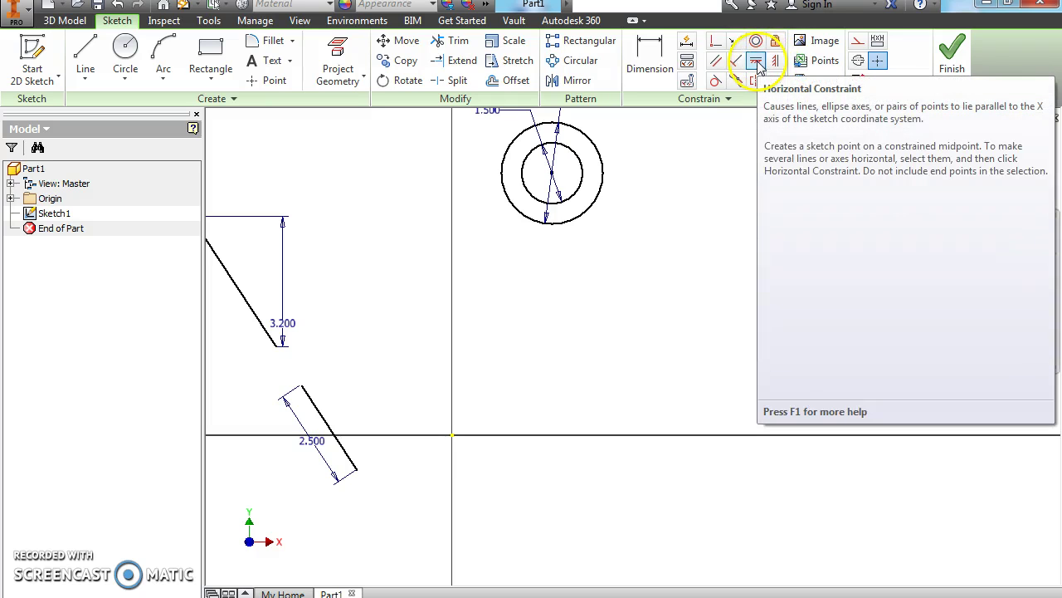
pyautogui.click(775, 43)
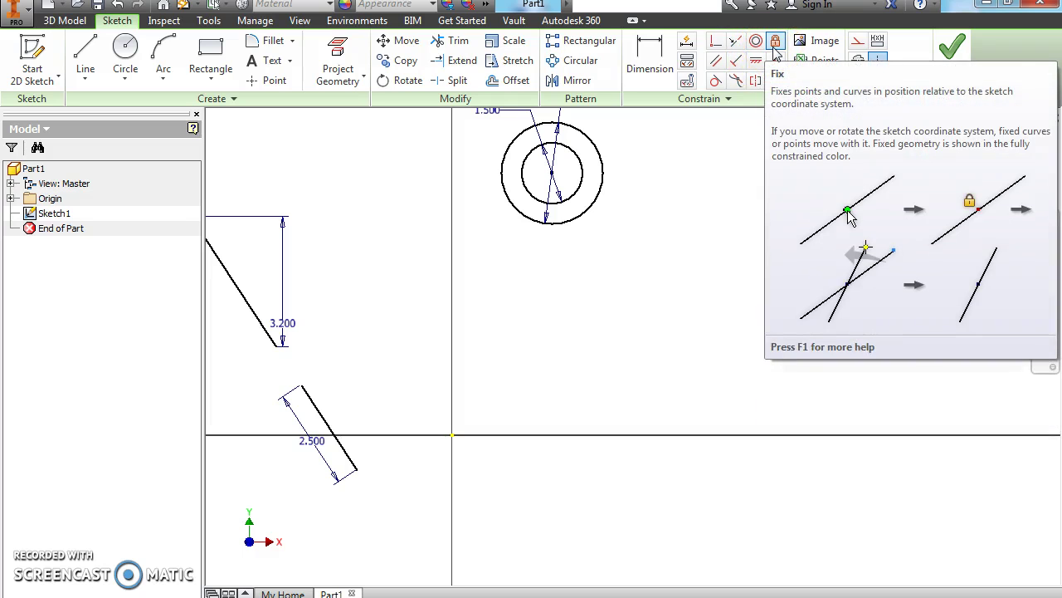
pyautogui.click(774, 46)
# Draw a horizontal line about 4.72 in long below the concentric circles
pyautogui.click(90, 58)
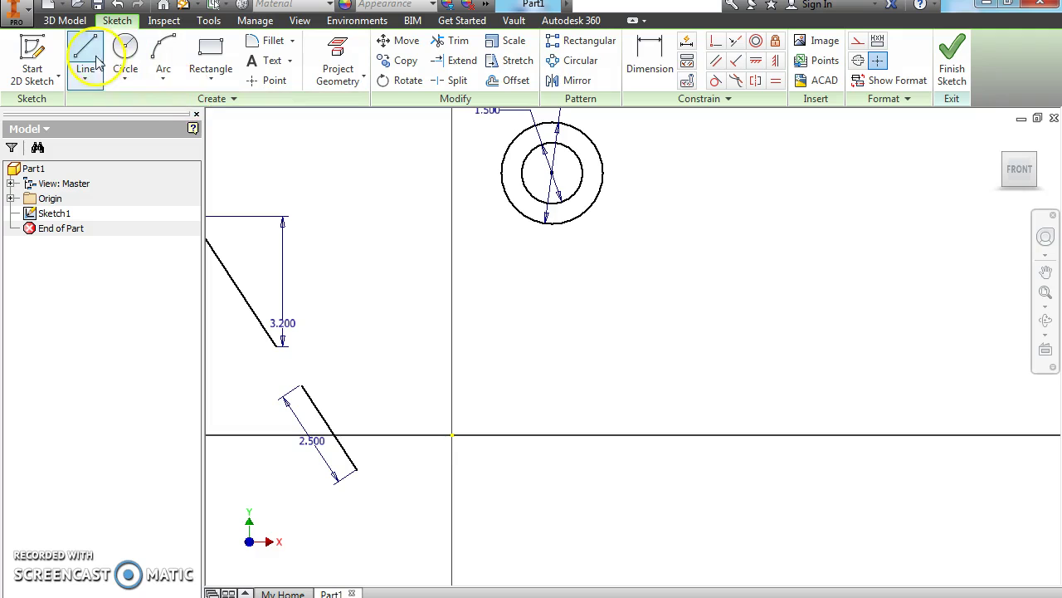
pyautogui.click(528, 321)
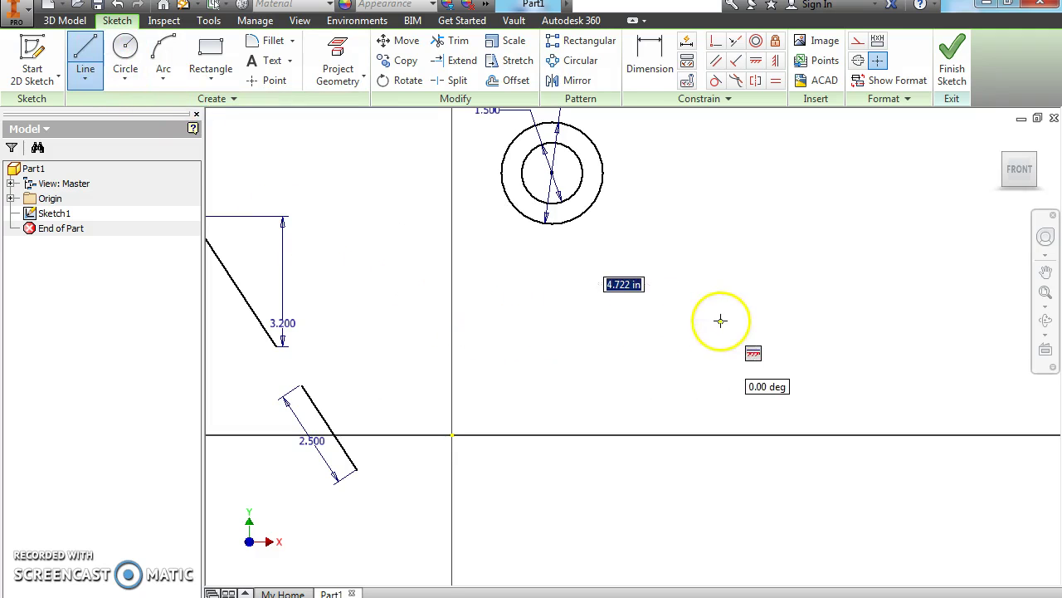
pyautogui.click(721, 321)
pyautogui.rightClick(720, 321)
pyautogui.click(827, 251)
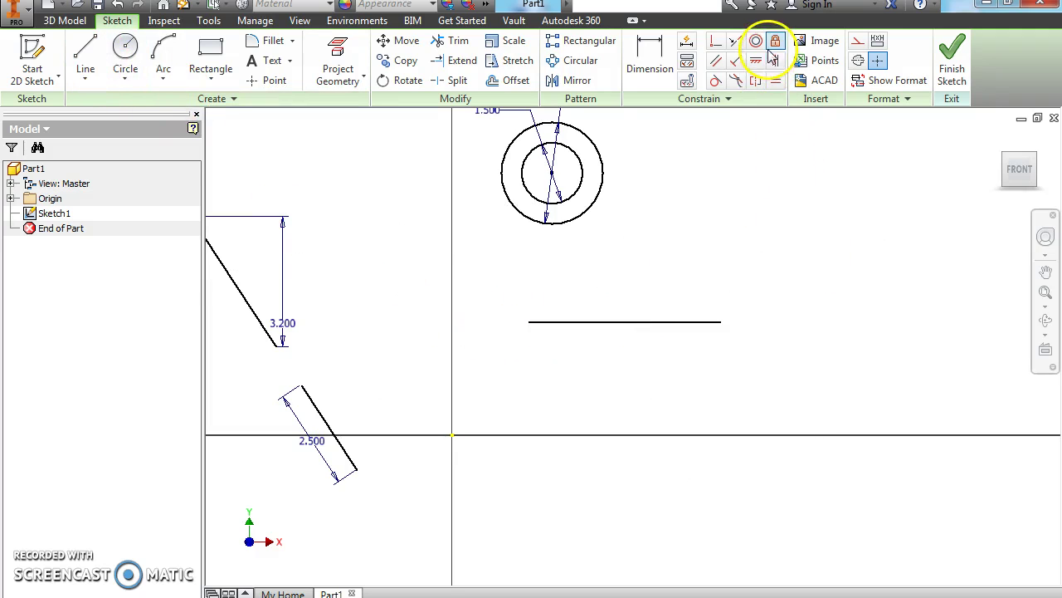
# Dimension the horizontal line's length as 4.5 in
pyautogui.click(646, 55)
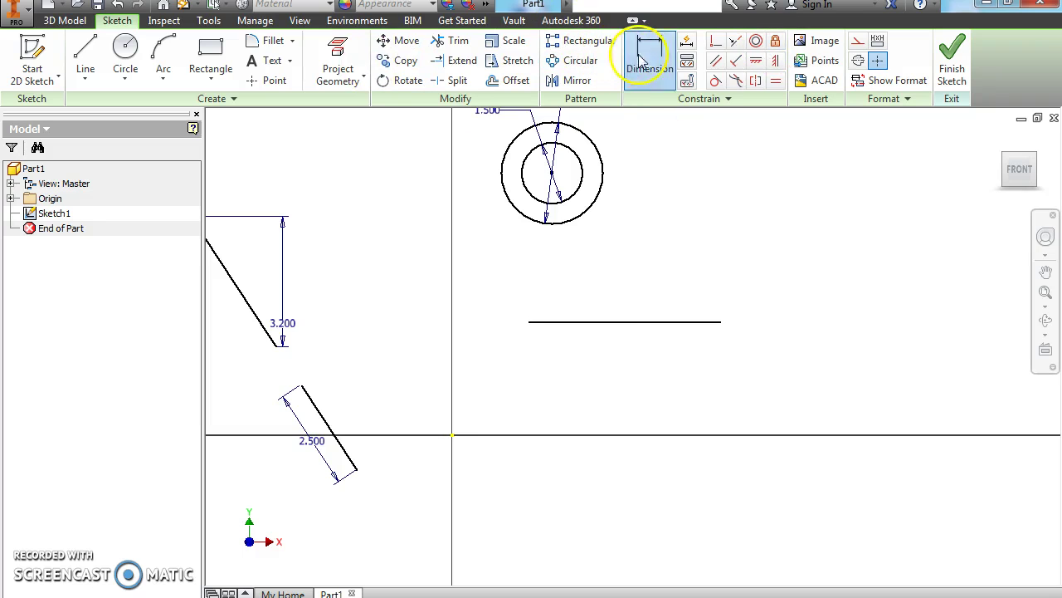
pyautogui.click(615, 321)
pyautogui.click(616, 286)
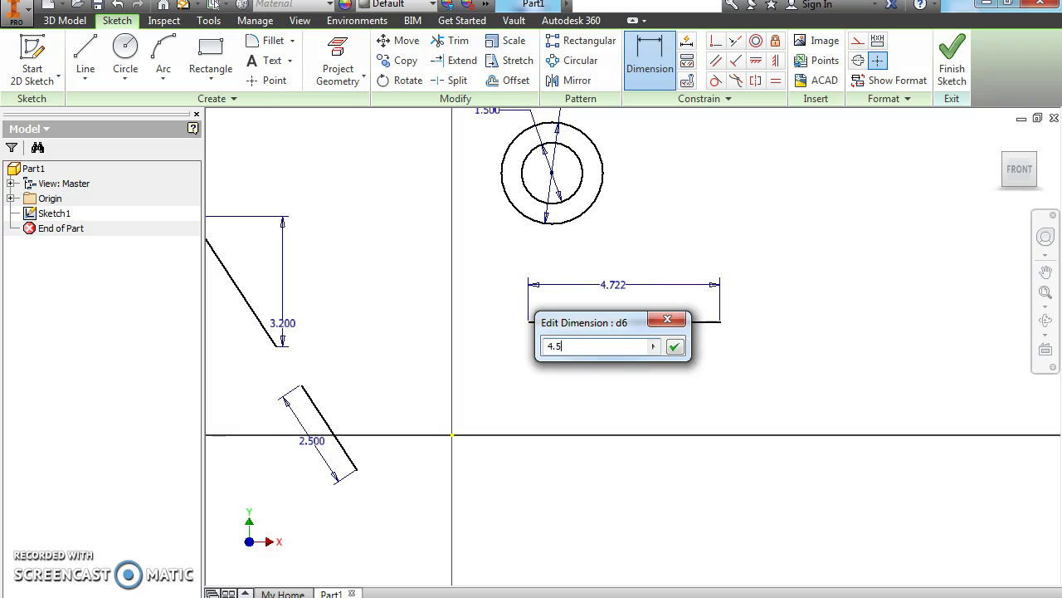
pyautogui.click(674, 346)
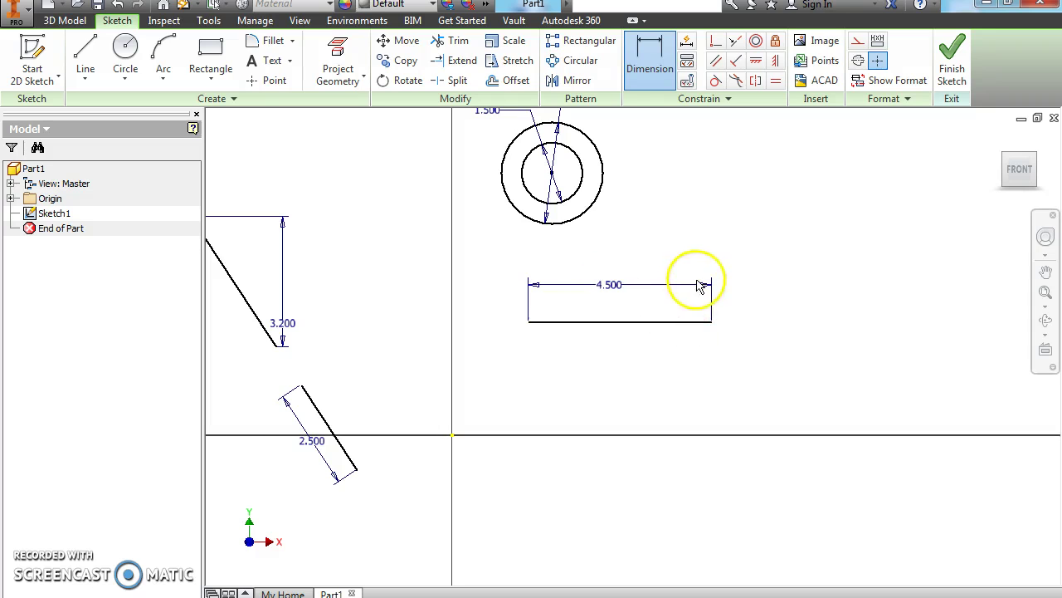
pyautogui.rightClick(712, 222)
pyautogui.click(765, 222)
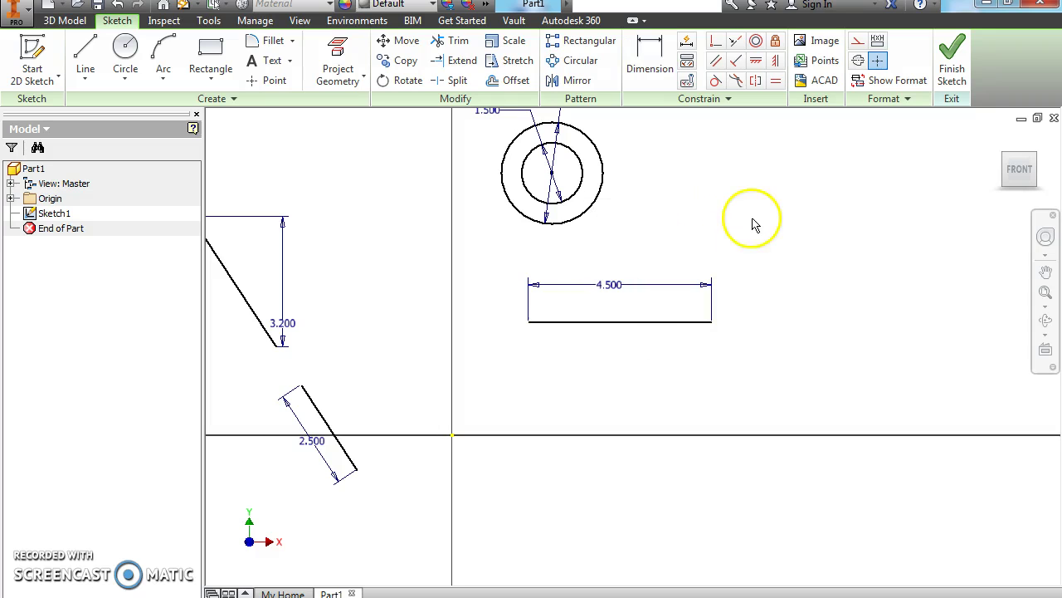
# Apply a Fix constraint to the 4.5 in horizontal line
pyautogui.click(775, 42)
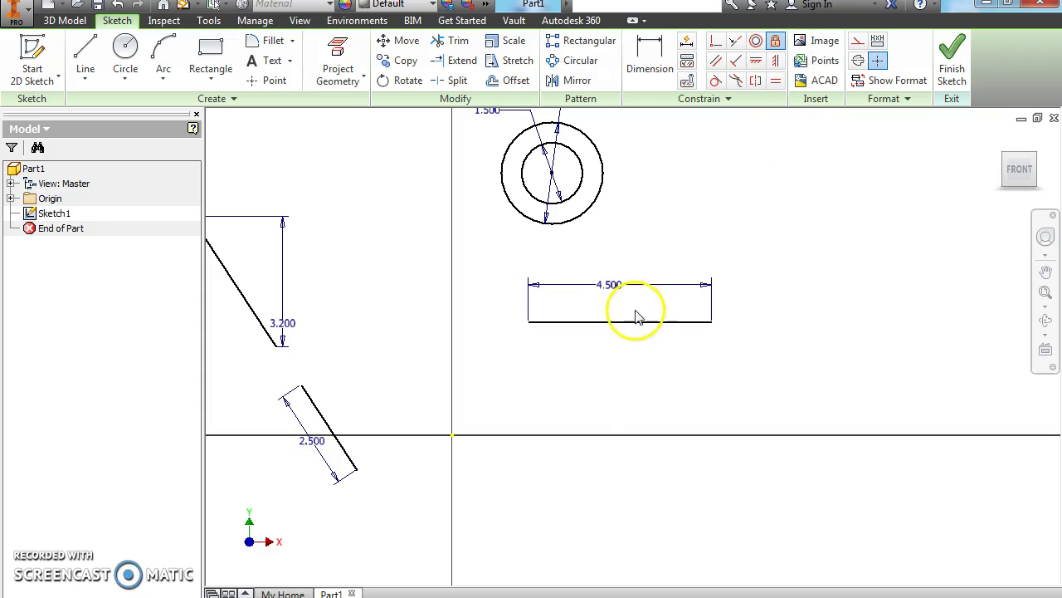
pyautogui.click(627, 322)
pyautogui.rightClick(743, 280)
pyautogui.press('Escape')
# Try to apply the Fix constraint to the 4.5 in horizontal line again
pyautogui.click(771, 48)
pyautogui.click(628, 322)
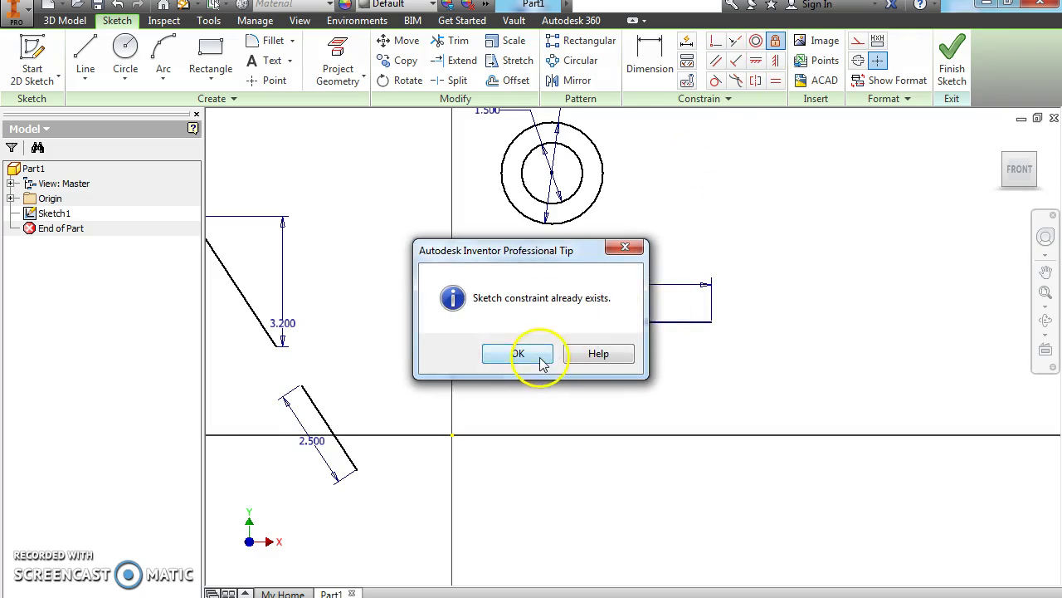
pyautogui.click(540, 359)
pyautogui.click(633, 322)
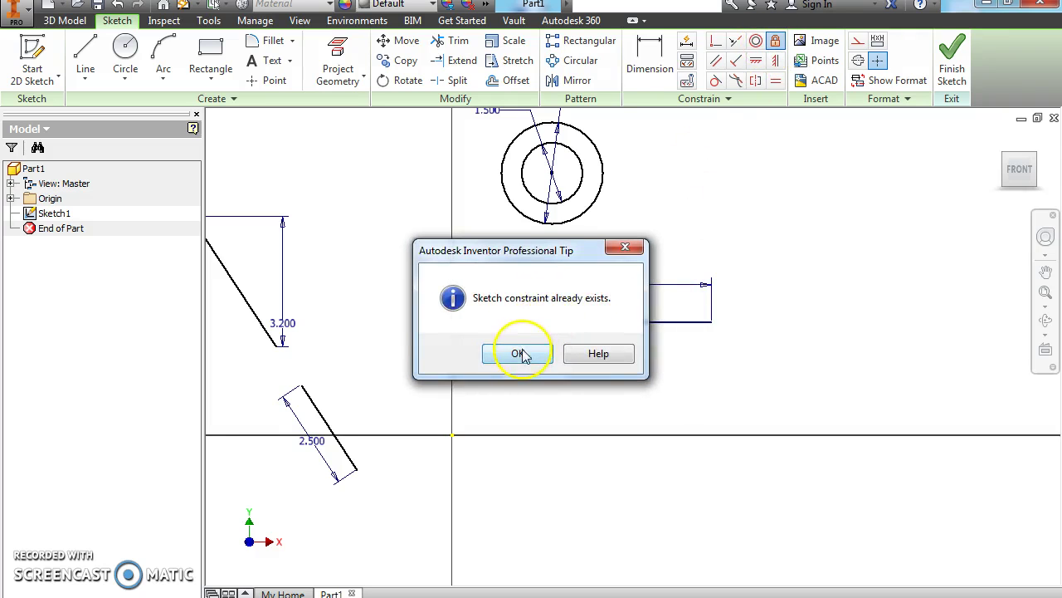
pyautogui.click(521, 354)
pyautogui.rightClick(761, 264)
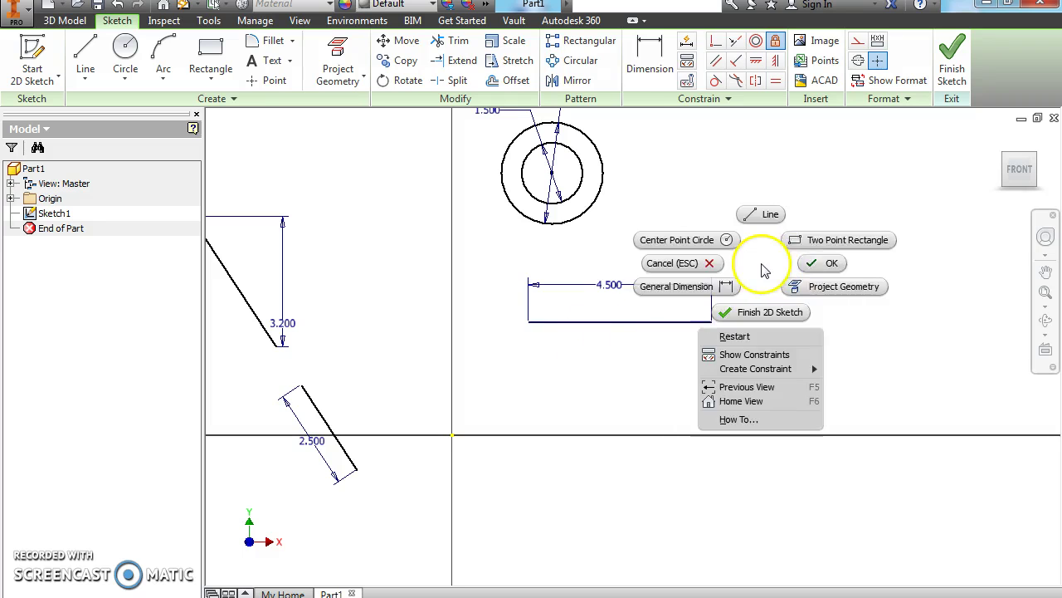
# Try to delete the Fix constraint from the 4.5 in horizontal line, and undo the deletion
pyautogui.click(822, 263)
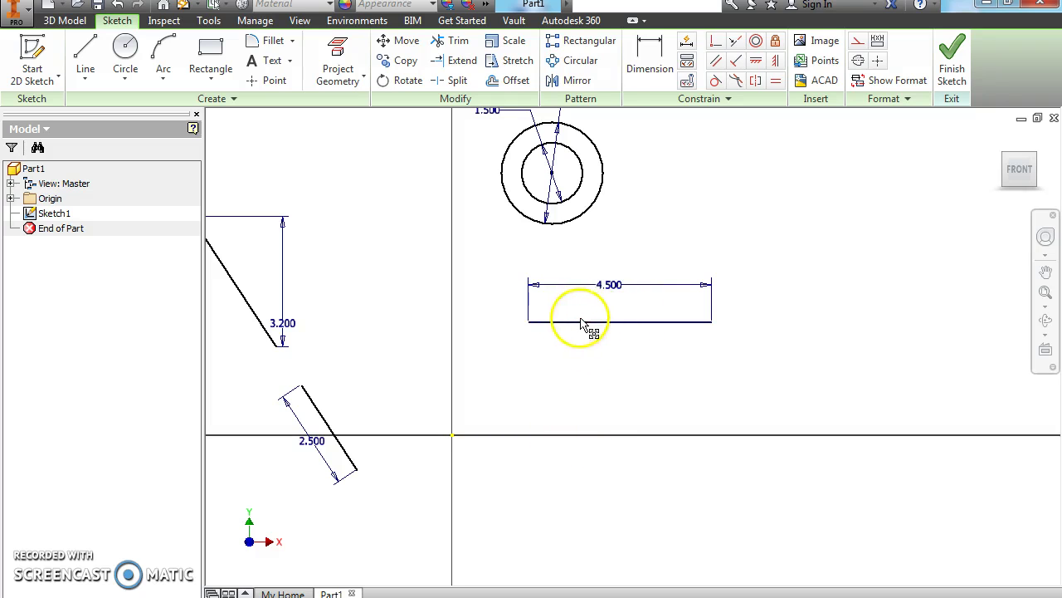
pyautogui.rightClick(635, 311)
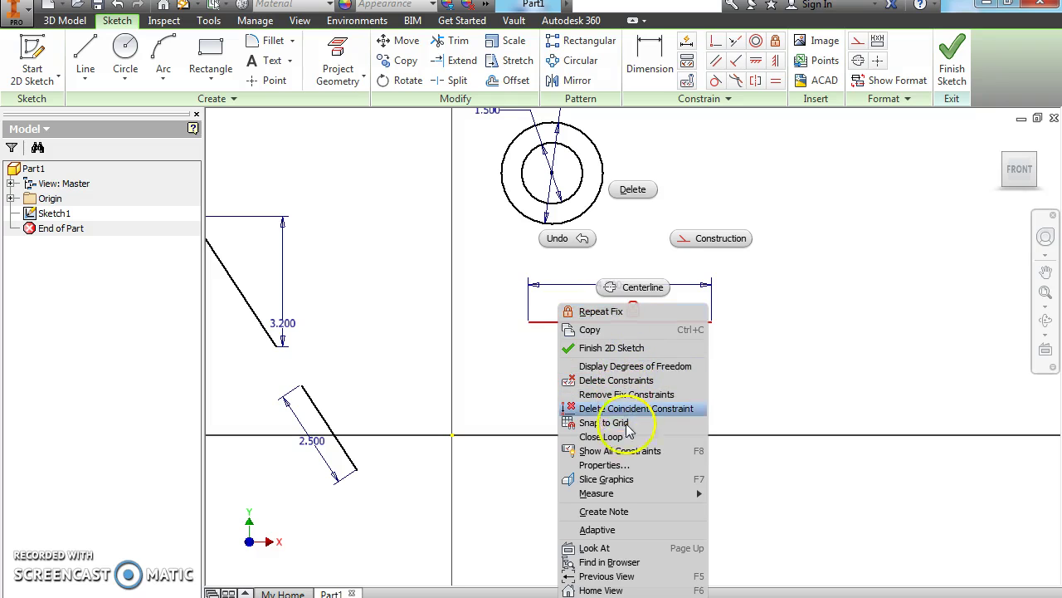
pyautogui.click(755, 414)
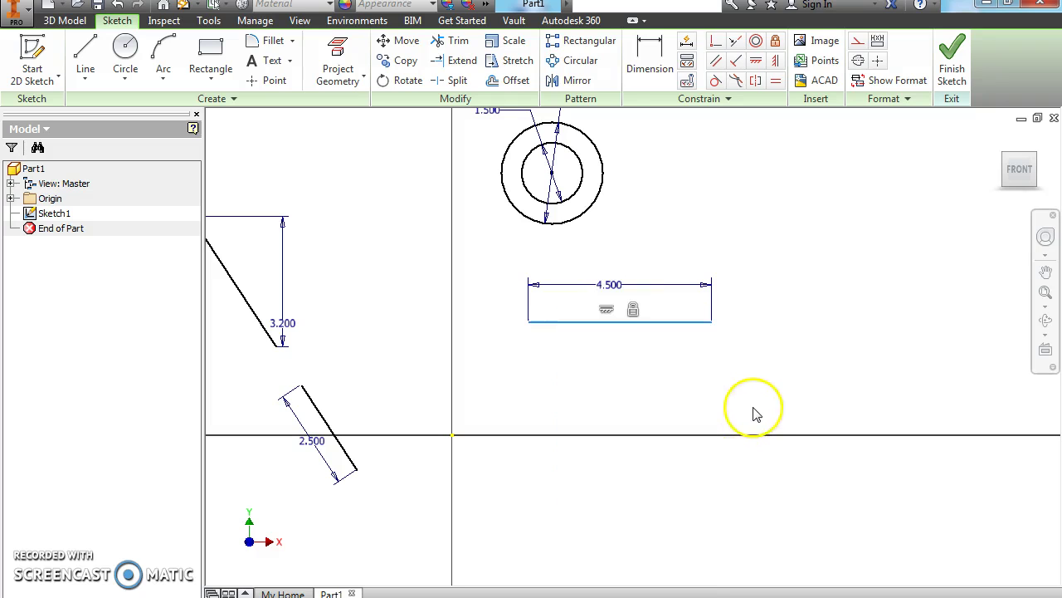
pyautogui.rightClick(634, 312)
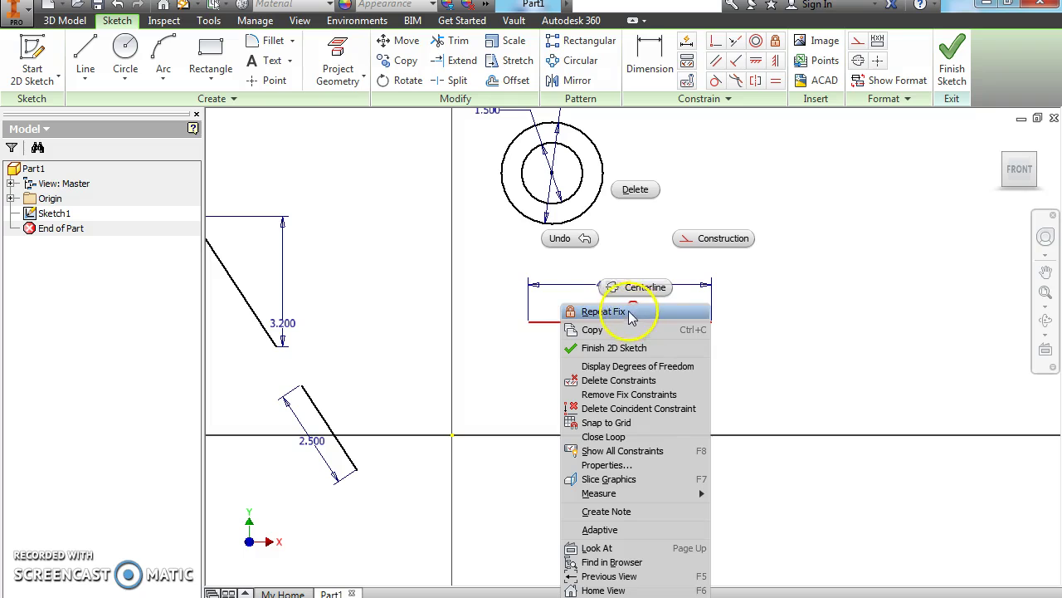
pyautogui.click(632, 193)
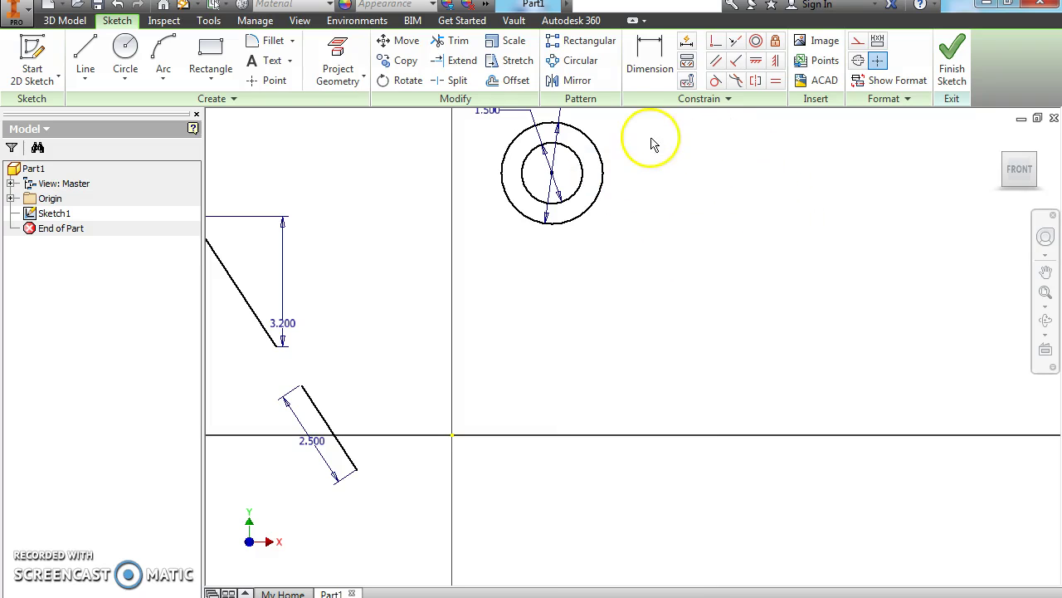
pyautogui.click(119, 4)
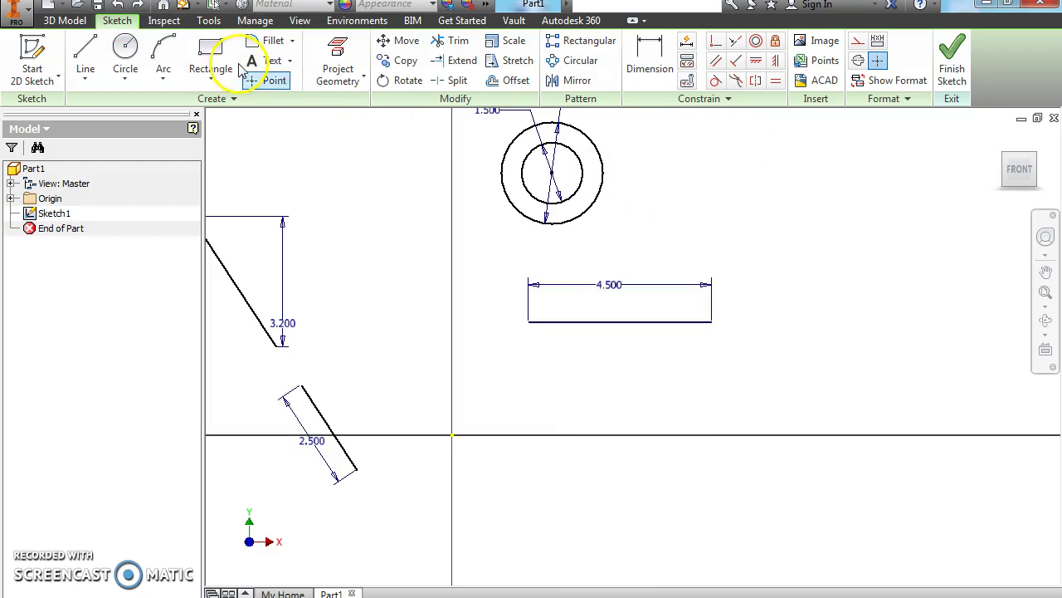
# Show all sketch constraints, then delete the 4.5 in horizontal line's Fix constraint and undo that deletion
pyautogui.rightClick(656, 232)
pyautogui.click(661, 352)
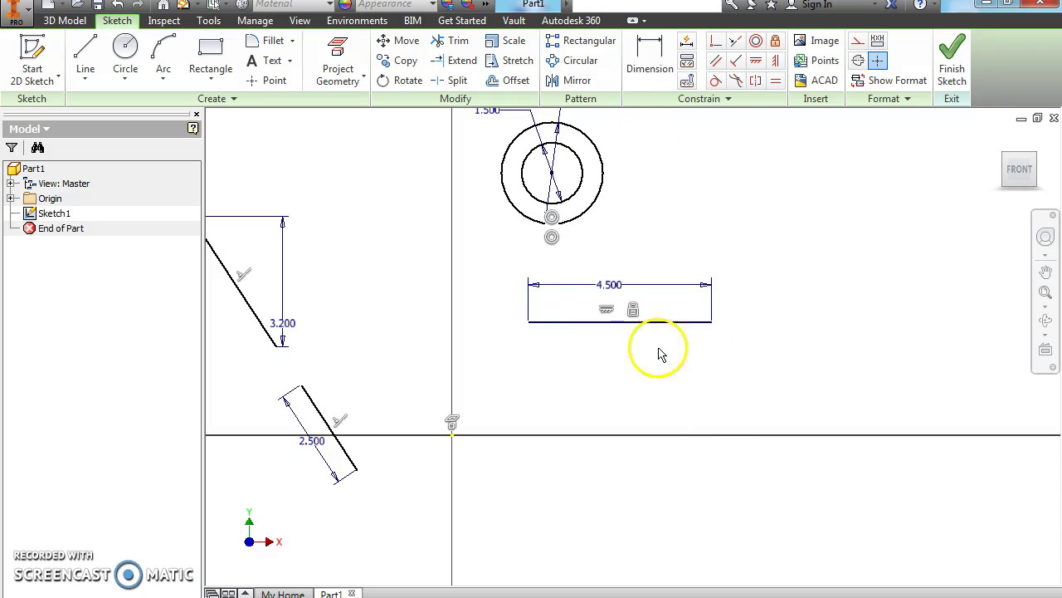
pyautogui.rightClick(635, 310)
pyautogui.click(631, 261)
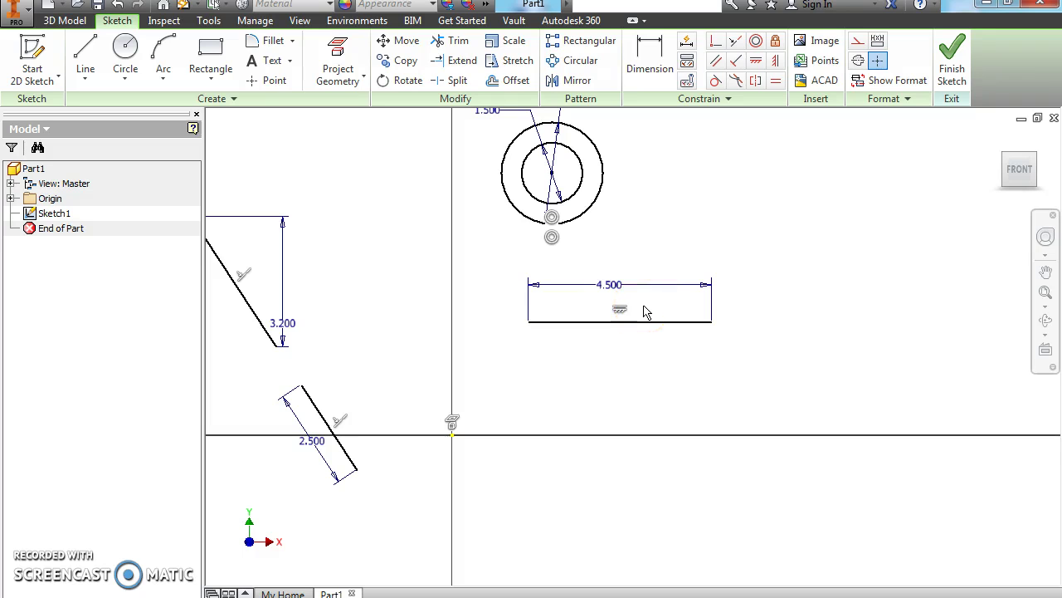
pyautogui.click(119, 8)
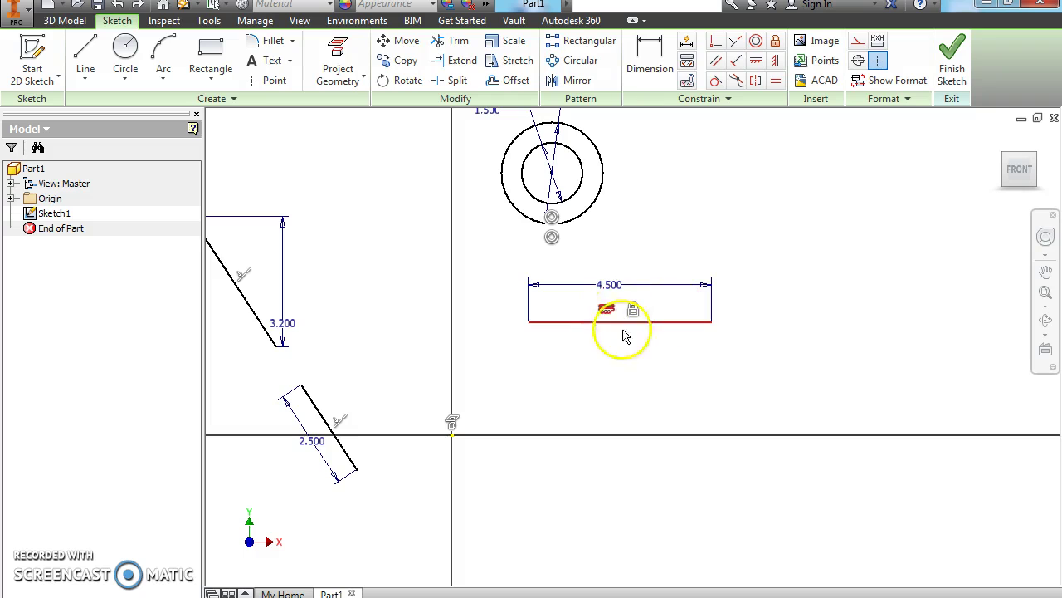
# Draw an inclined line rising to the right, about 1.79 in high, just below the horizontal axis near the origin
pyautogui.moveTo(777, 434); pyautogui.dragTo(605, 259, button='middle')
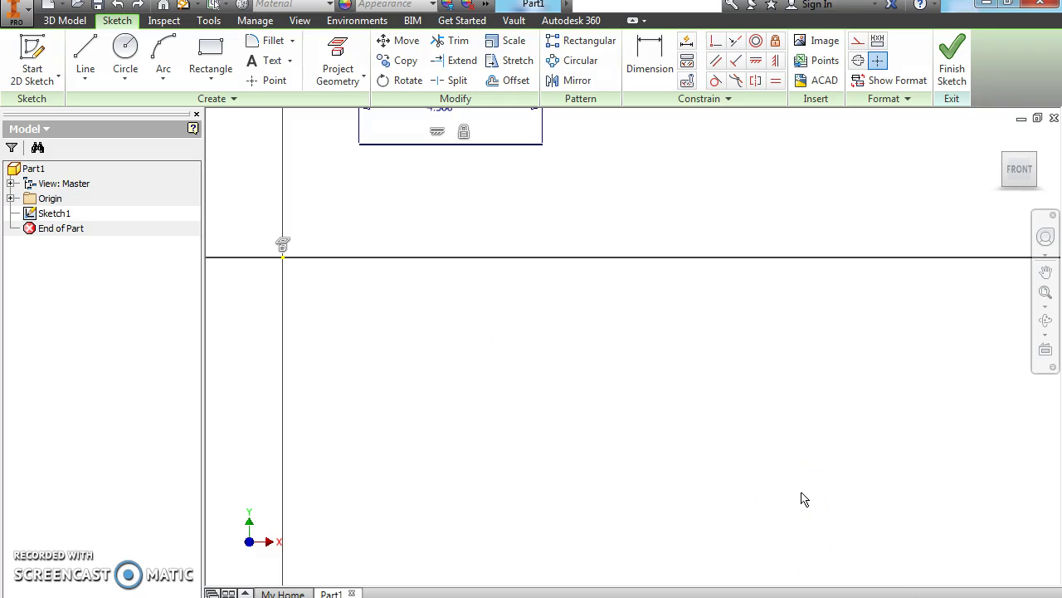
pyautogui.click(92, 58)
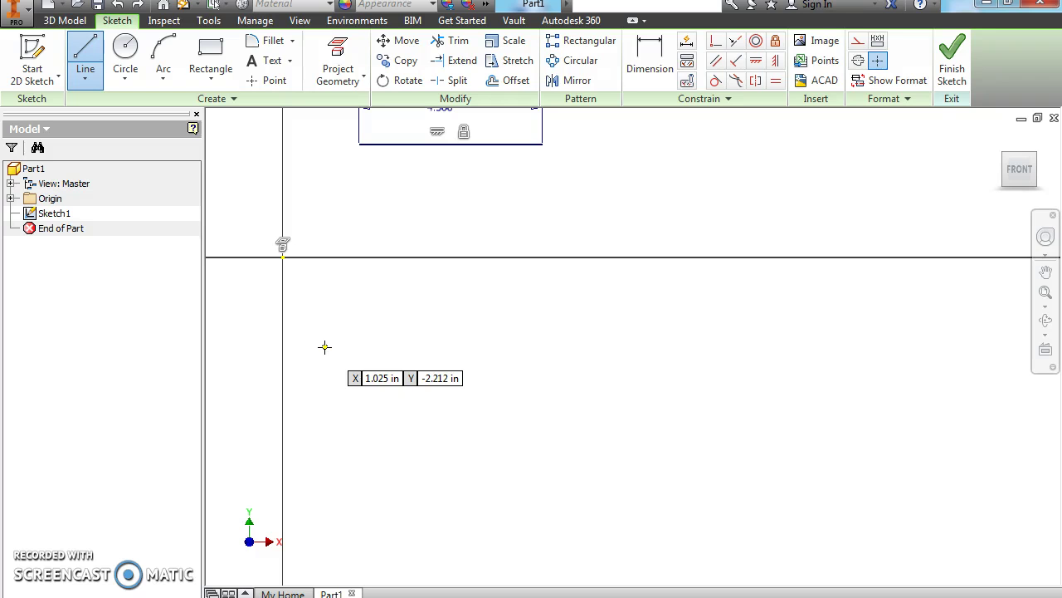
pyautogui.click(309, 362)
pyautogui.click(382, 291)
pyautogui.rightClick(504, 308)
pyautogui.click(519, 309)
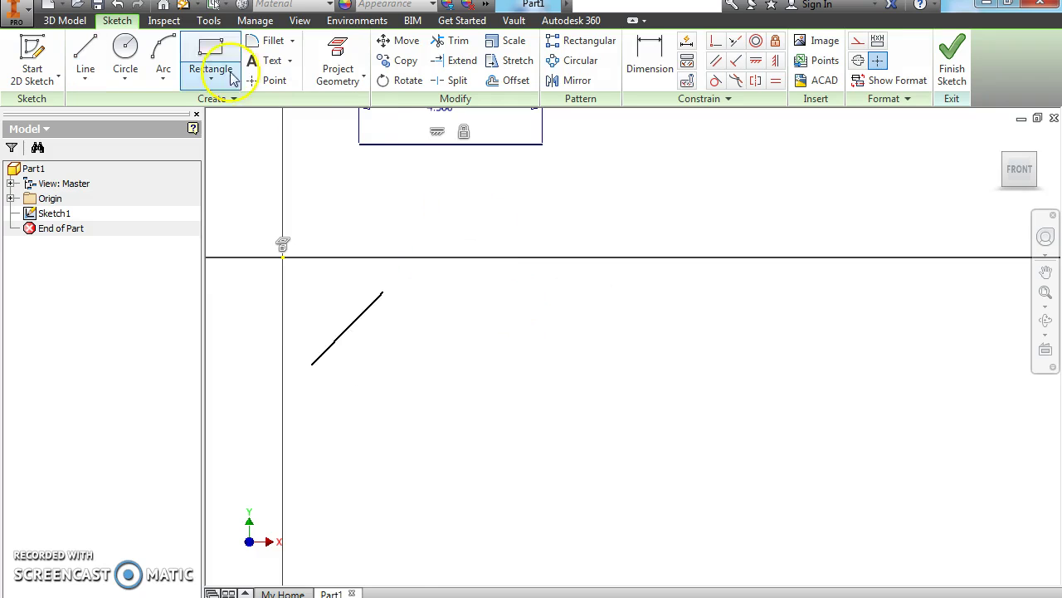
# Draw a second inclined line about 1.74 in high, sloping down to the right, beside the first one
pyautogui.click(85, 60)
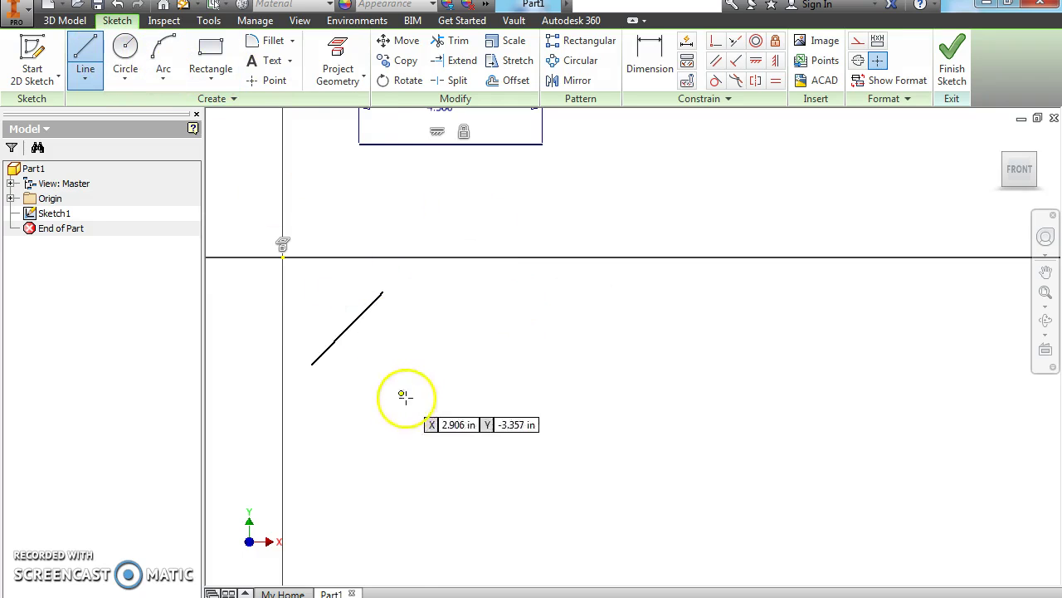
pyautogui.click(404, 341)
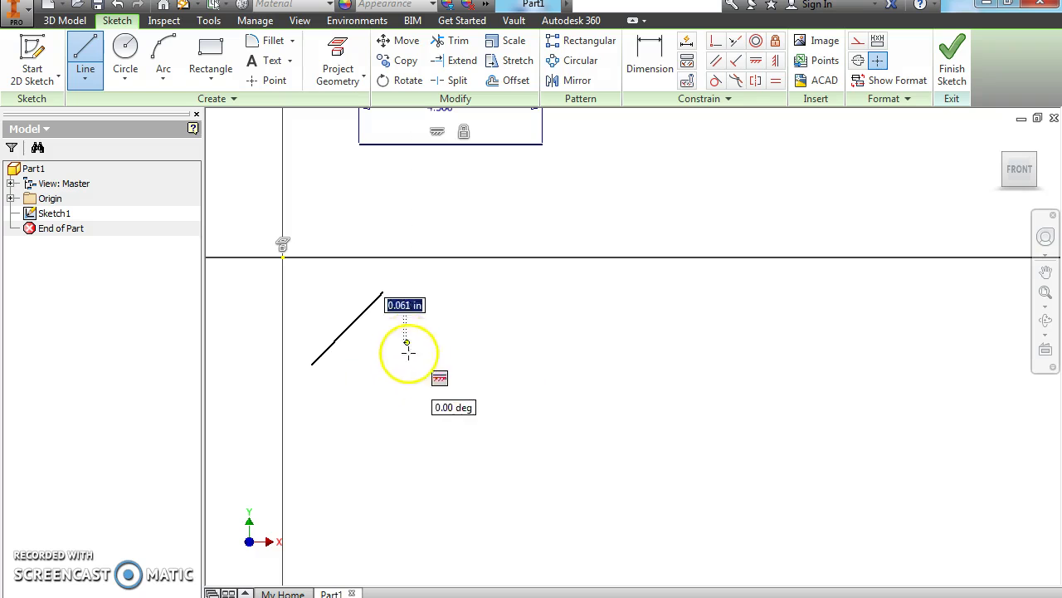
pyautogui.click(442, 412)
pyautogui.rightClick(516, 408)
pyautogui.click(561, 407)
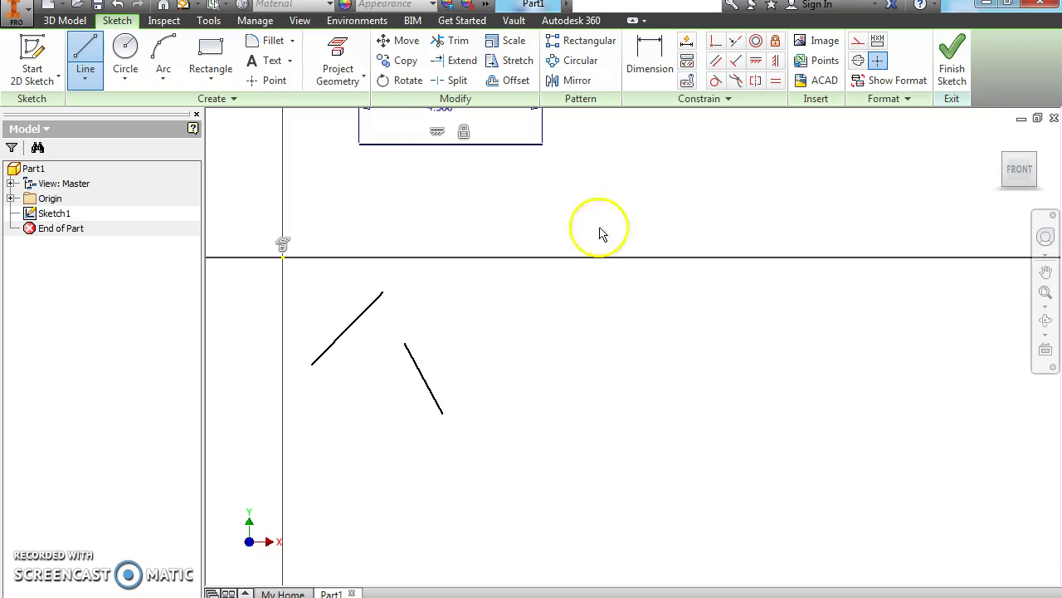
# Dimension the first inclined line's vertical height as 2 in
pyautogui.click(648, 64)
pyautogui.click(362, 315)
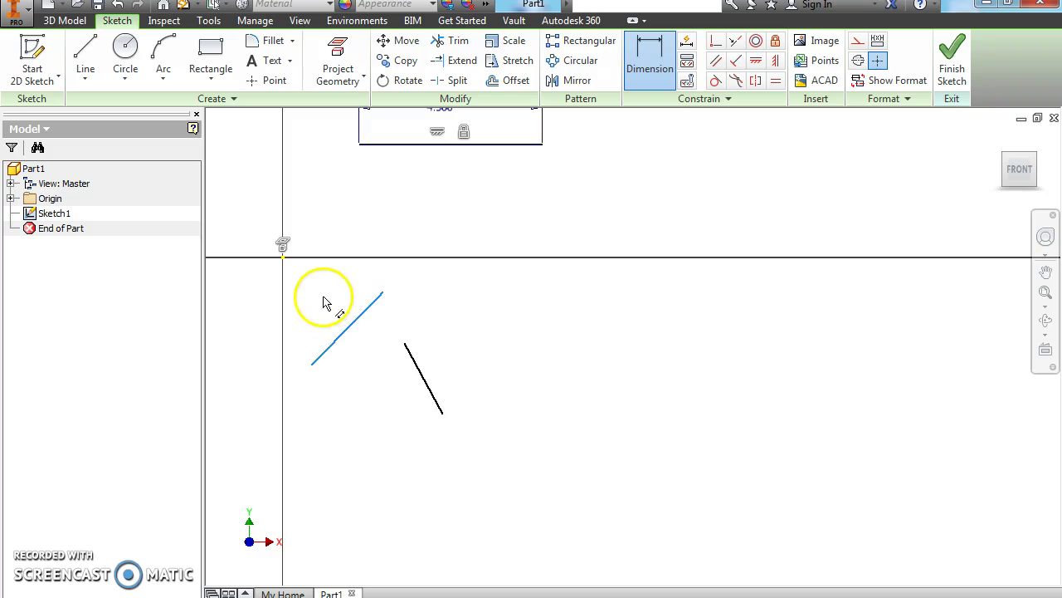
pyautogui.click(311, 316)
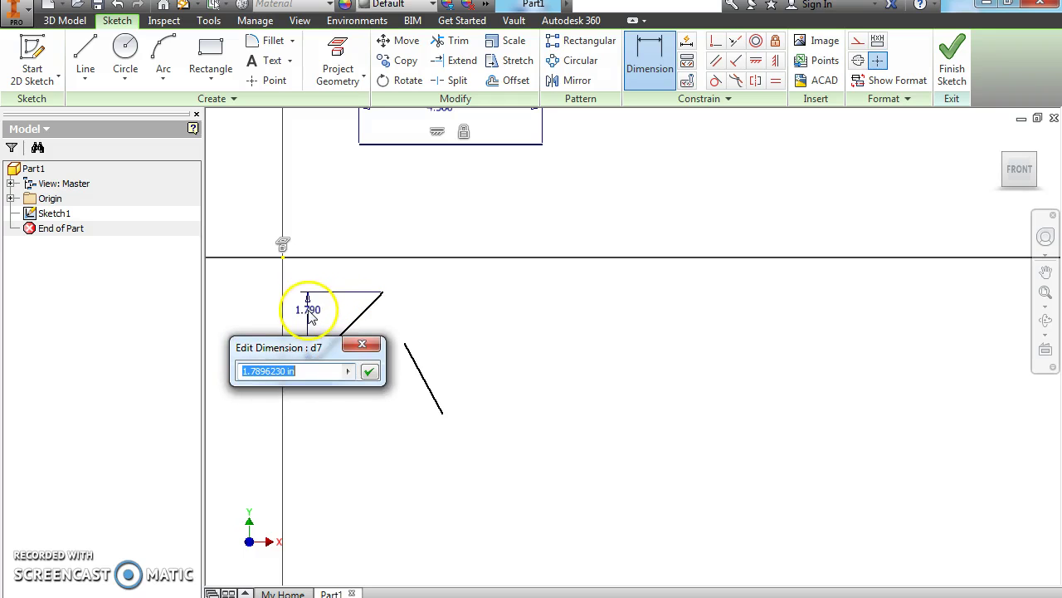
pyautogui.click(368, 373)
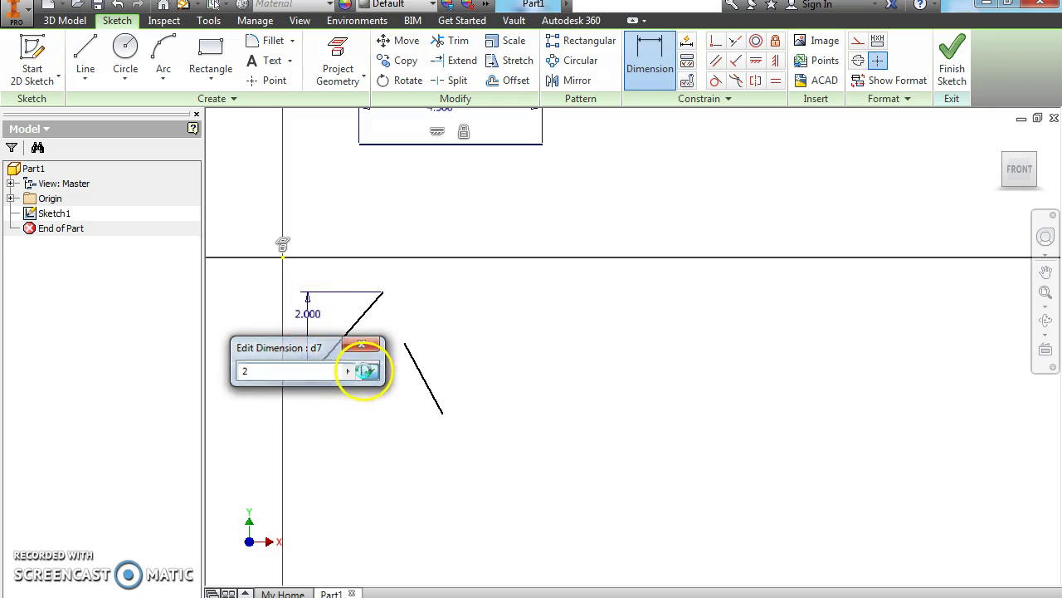
# Dimension the second inclined line's vertical height as 3 in
pyautogui.click(423, 378)
pyautogui.click(459, 373)
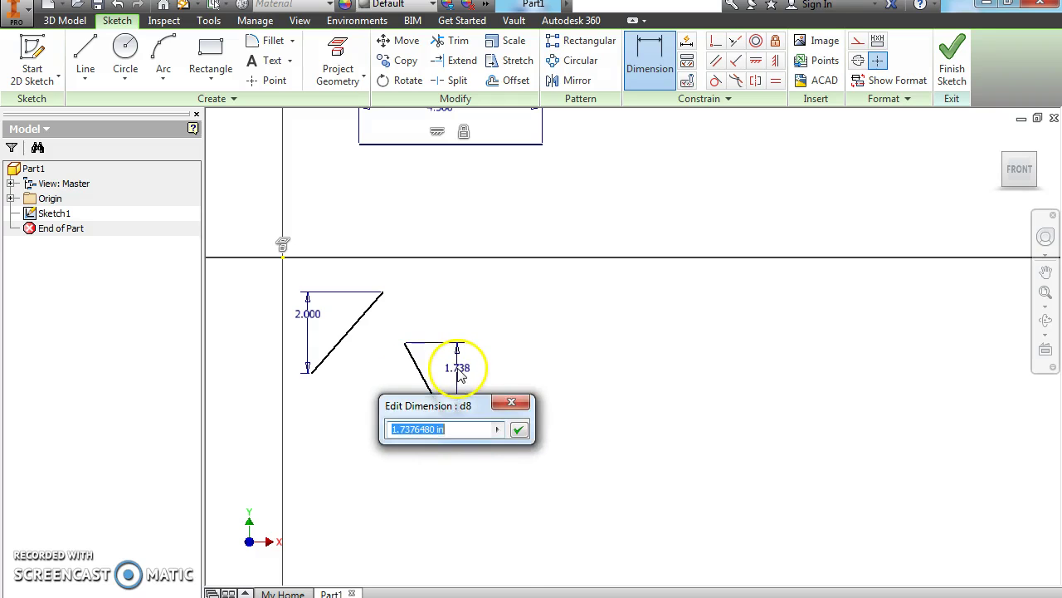
pyautogui.write('3')
pyautogui.click(515, 427)
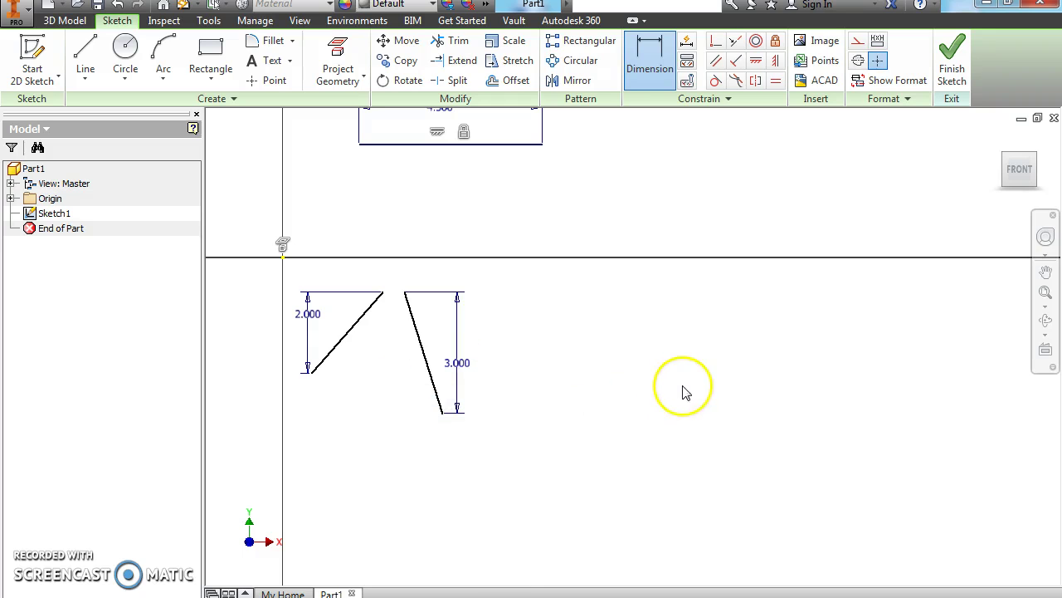
pyautogui.rightClick(680, 364)
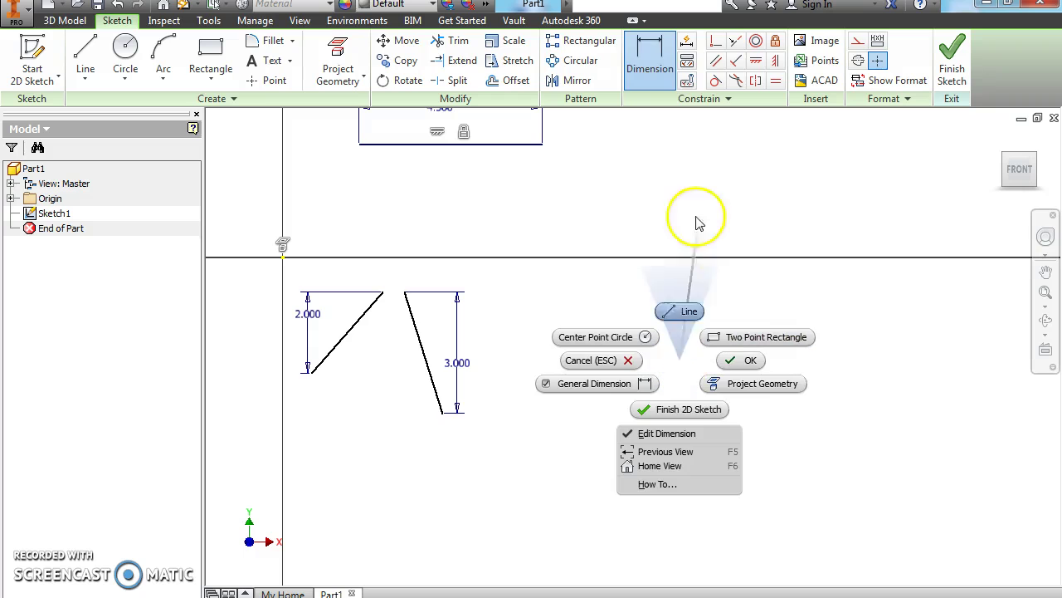
pyautogui.click(730, 362)
pyautogui.click(650, 58)
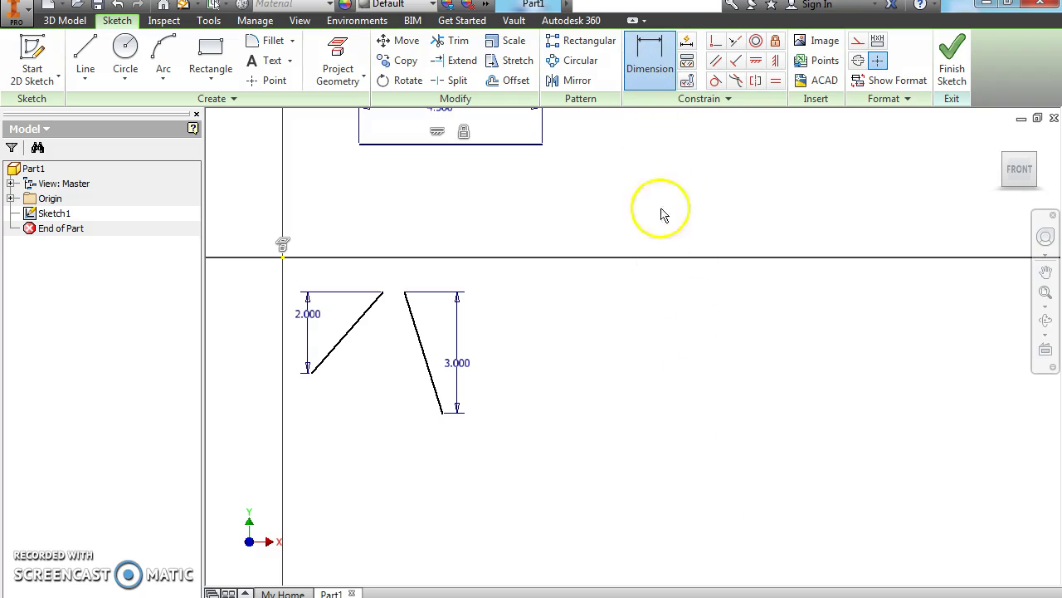
pyautogui.rightClick(659, 309)
pyautogui.click(706, 313)
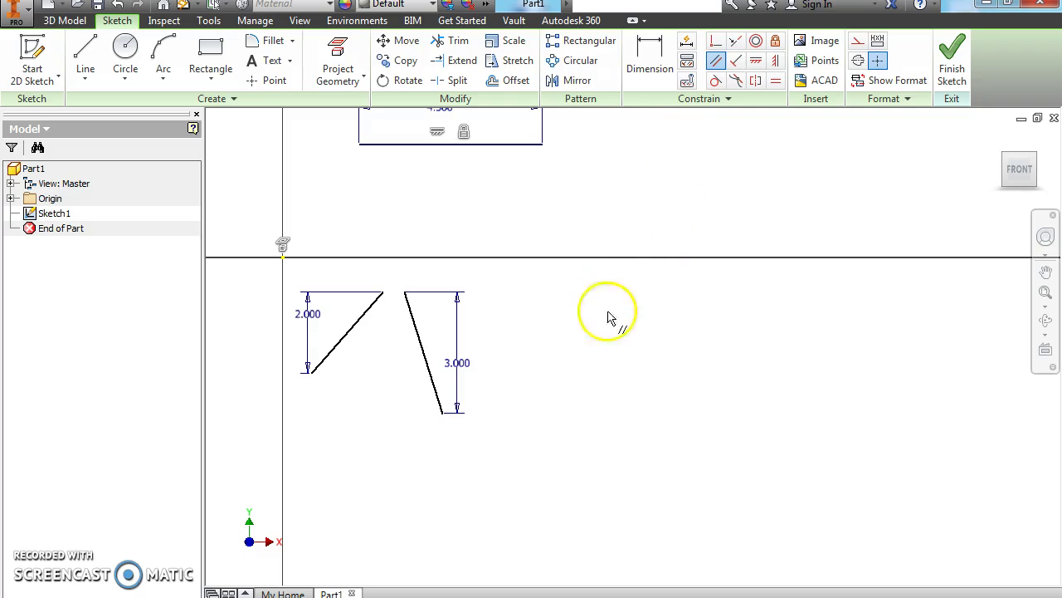
# Apply a Parallel constraint between the 2 in and 3 in high inclined lines and reposition them to test it
pyautogui.click(425, 362)
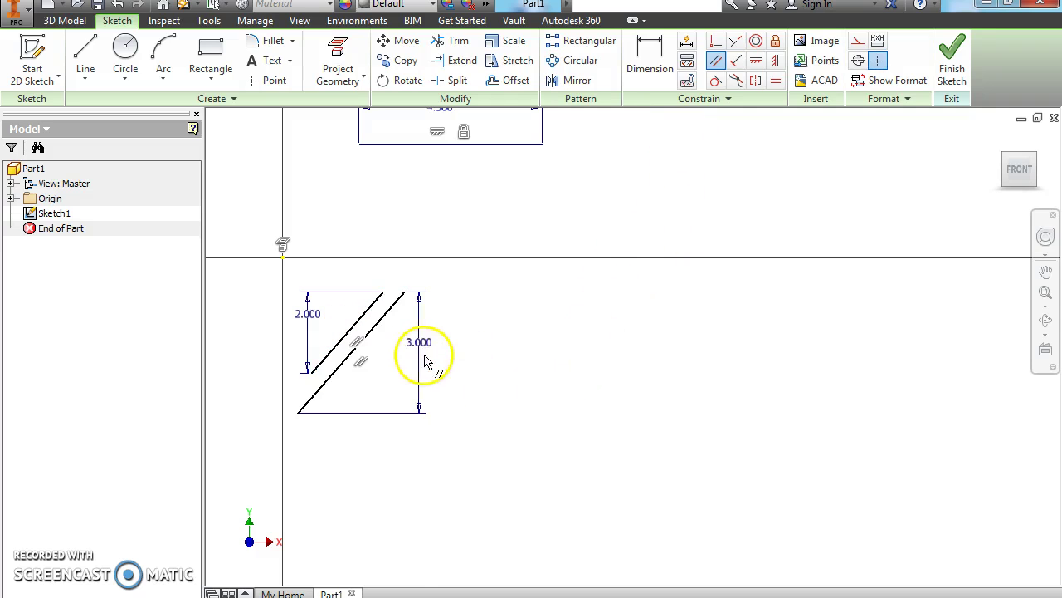
pyautogui.rightClick(598, 371)
pyautogui.click(640, 363)
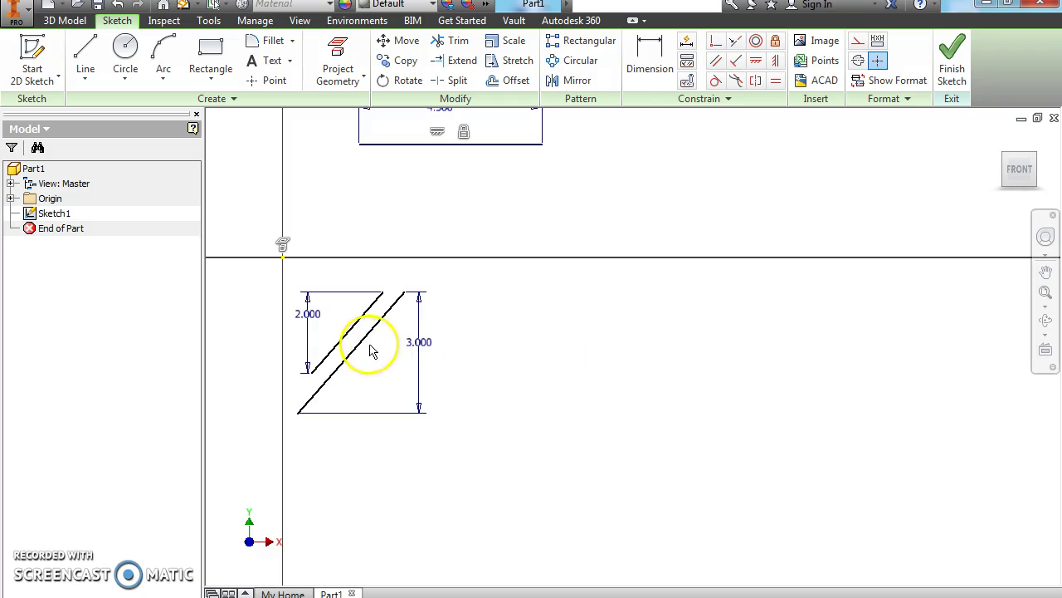
pyautogui.moveTo(364, 341); pyautogui.dragTo(332, 372)
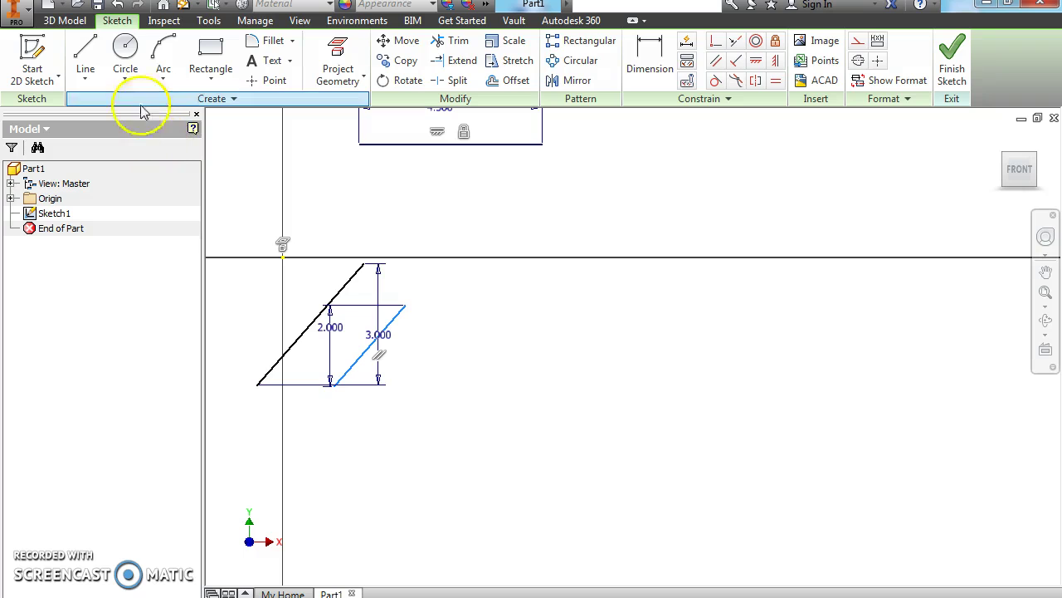
# Draw a horizontal line about 2.84 in long to the right of the parallel lines
pyautogui.click(86, 51)
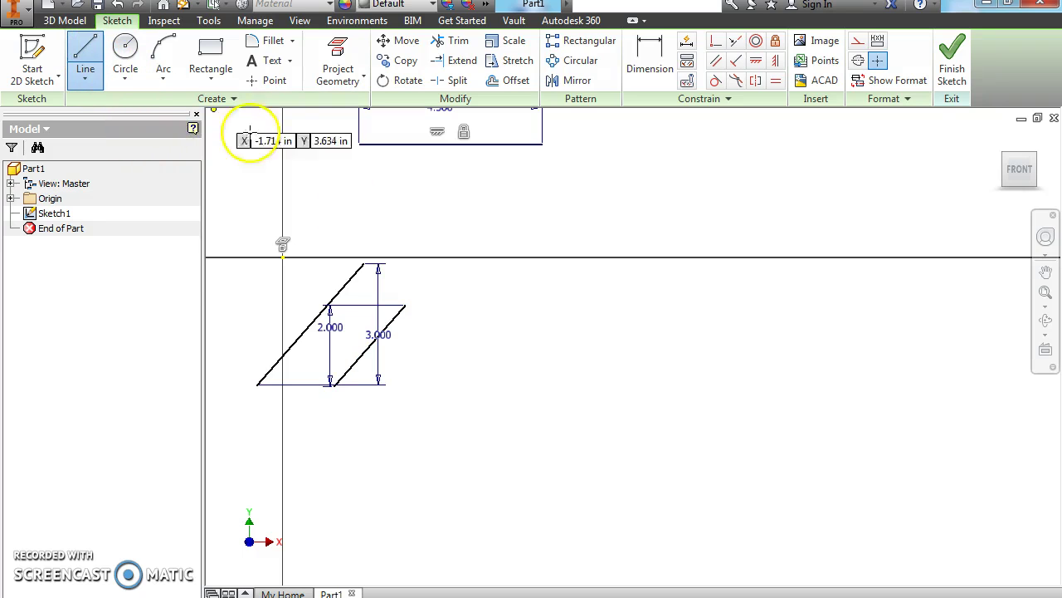
pyautogui.click(562, 351)
pyautogui.click(678, 351)
pyautogui.rightClick(706, 396)
pyautogui.click(749, 402)
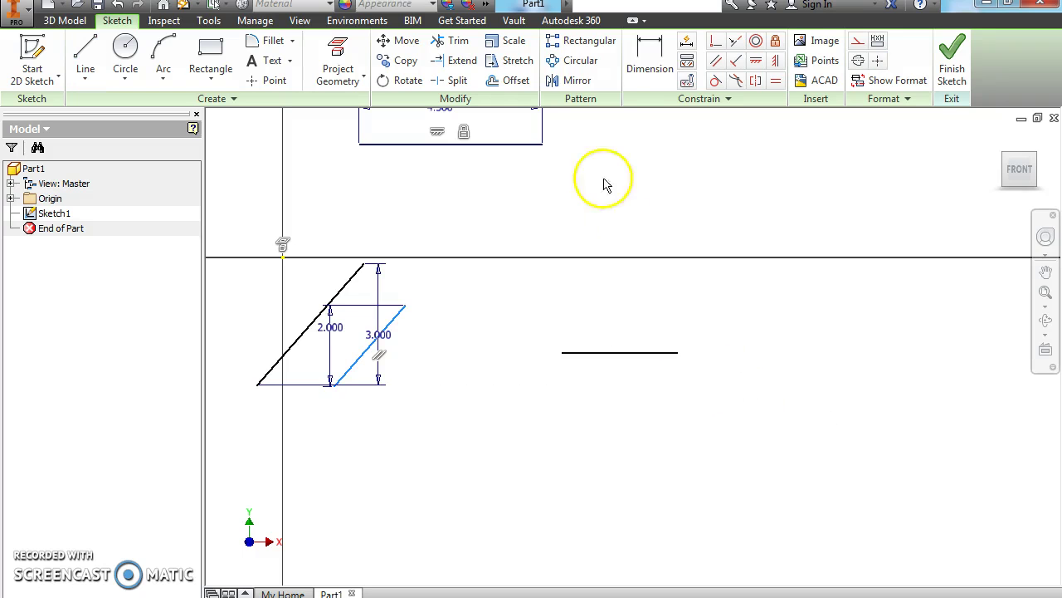
# Draw an inclined line about 2.41 in high, rising to the right, below and to the right of the new horizontal line
pyautogui.click(710, 469)
pyautogui.click(768, 374)
pyautogui.rightClick(814, 384)
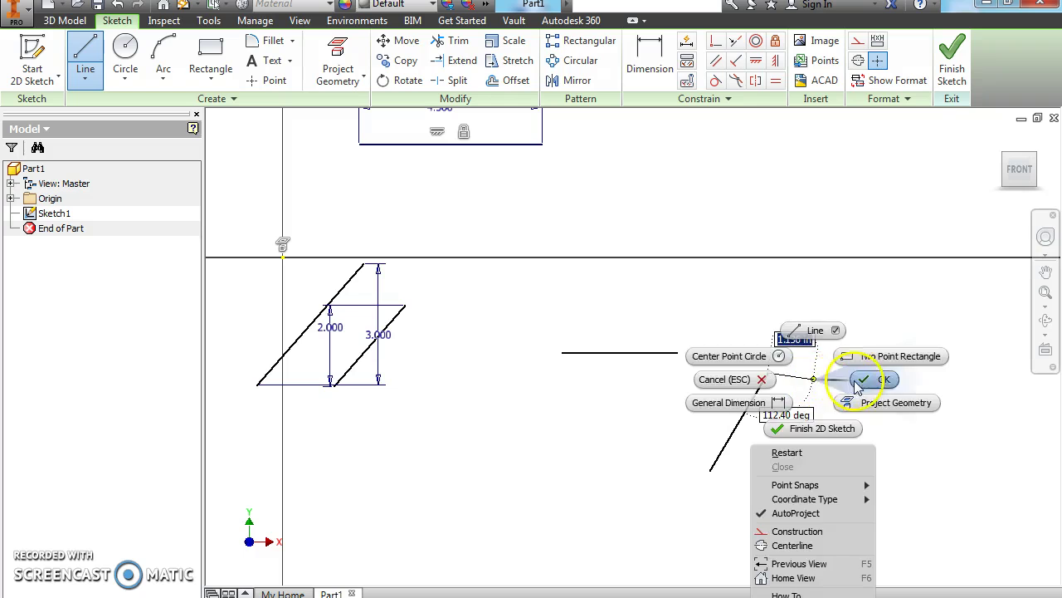
pyautogui.click(729, 384)
# Dimension the new horizontal line's length as 3 in
pyautogui.click(644, 64)
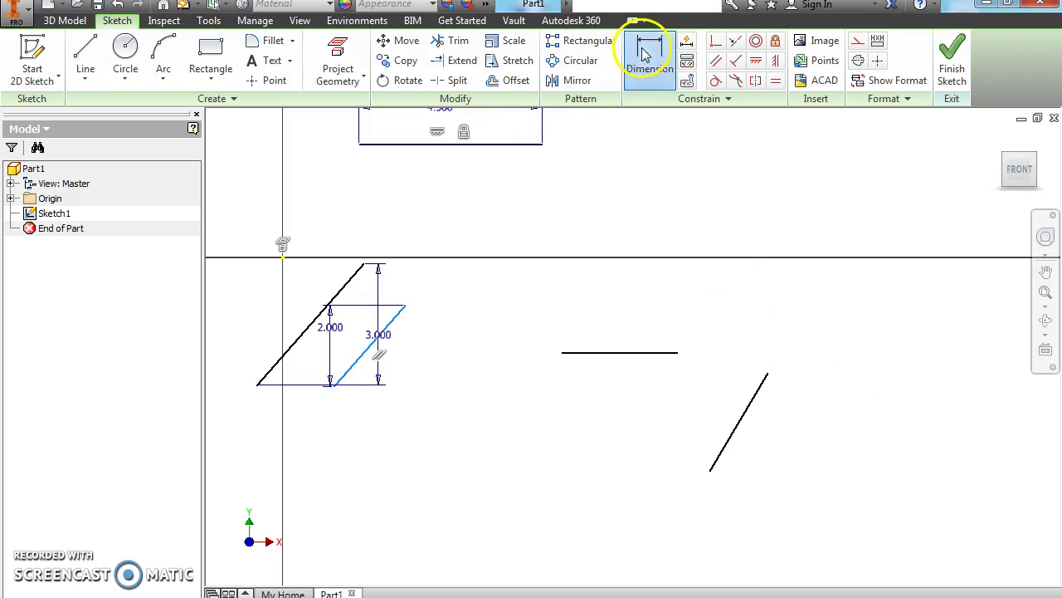
pyautogui.click(630, 353)
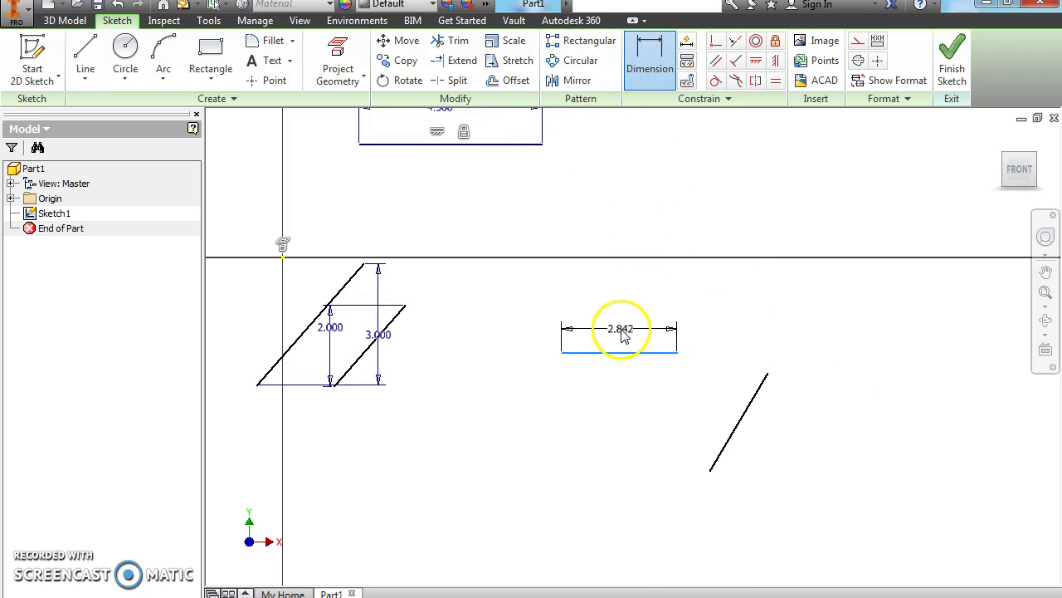
pyautogui.click(623, 332)
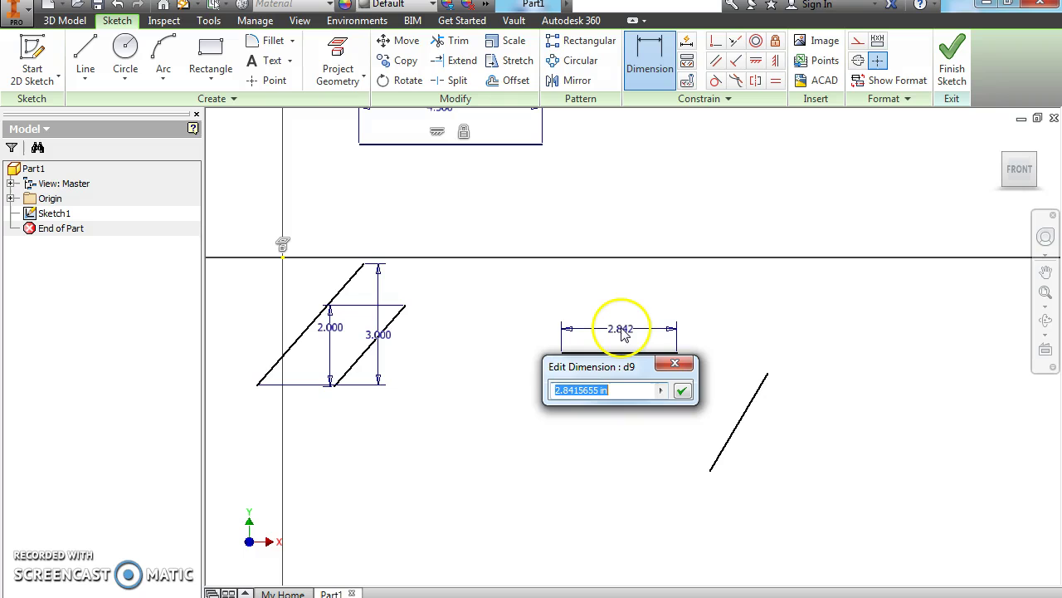
pyautogui.click(681, 391)
# Dimension the new inclined line's vertical height as 3.6 in
pyautogui.click(735, 440)
pyautogui.click(698, 427)
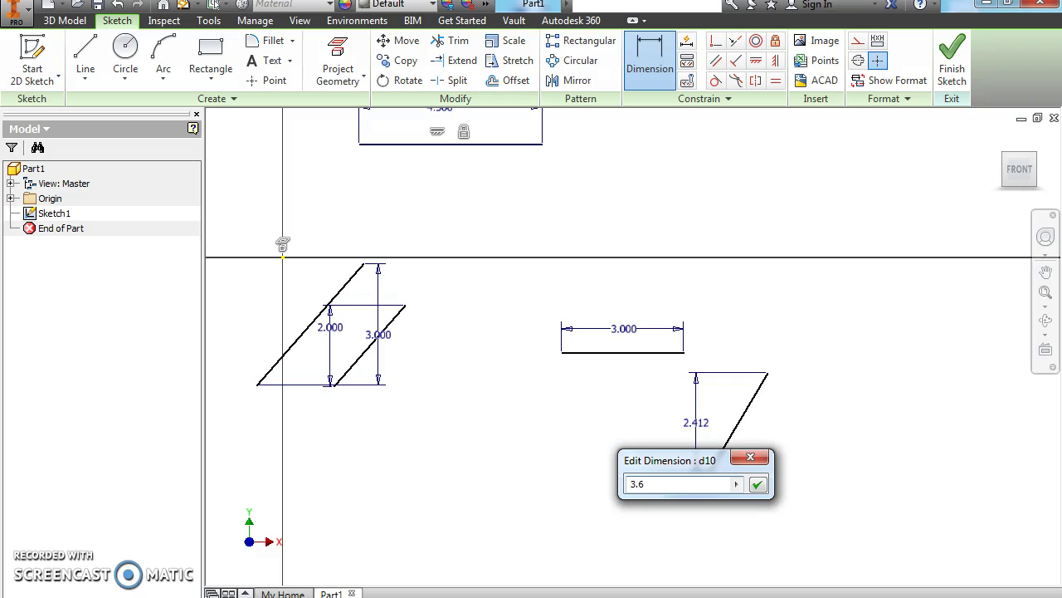
pyautogui.click(758, 484)
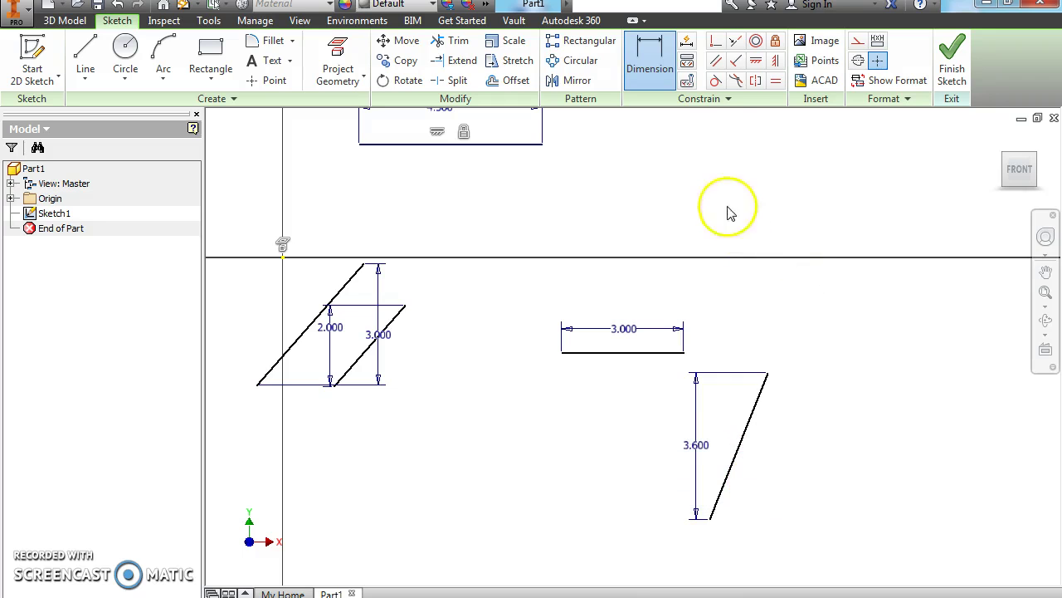
pyautogui.rightClick(703, 174)
pyautogui.click(750, 168)
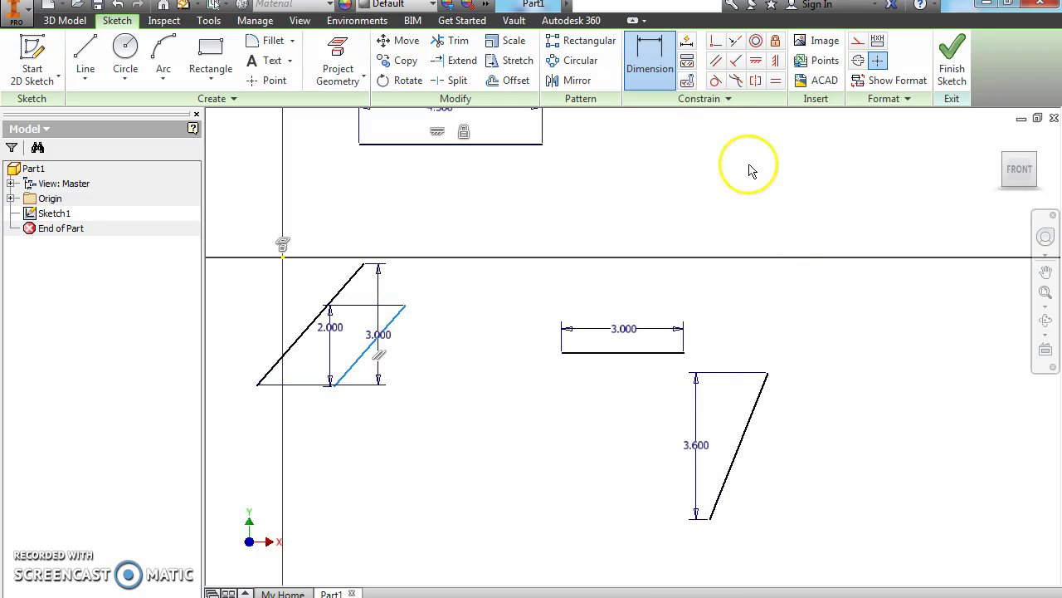
# Apply a perpendicular constraint between the 3 in horizontal line and the 3.6 in inclined line
pyautogui.click(734, 63)
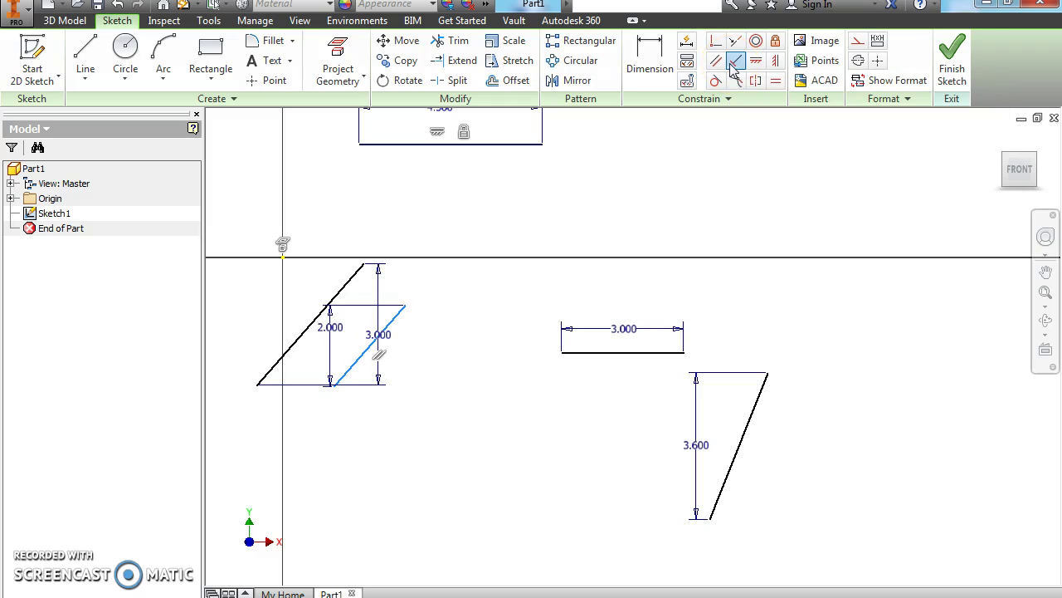
pyautogui.click(648, 353)
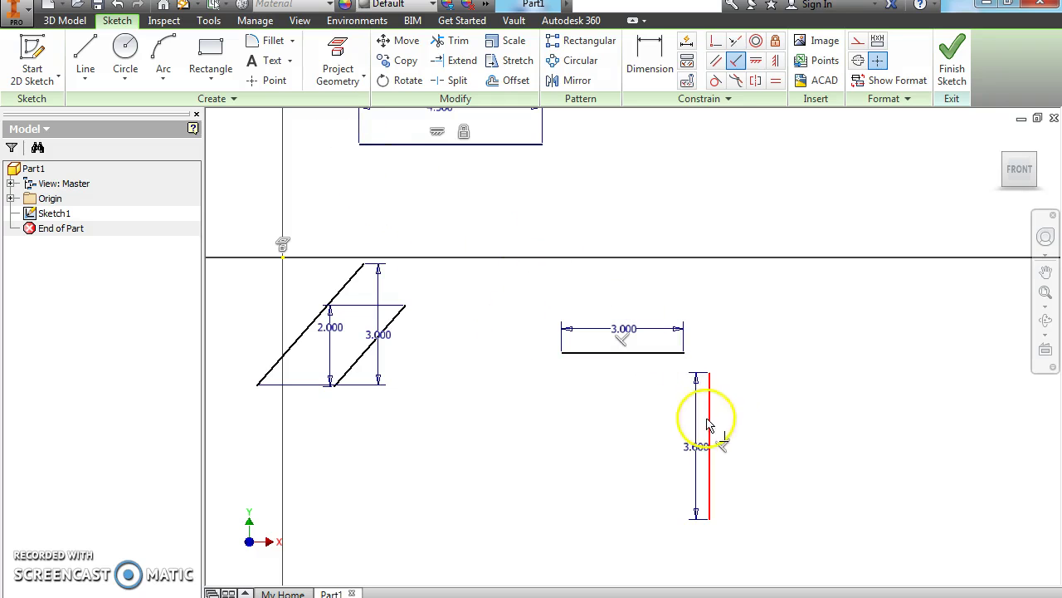
pyautogui.rightClick(795, 364)
pyautogui.click(848, 371)
# Move the perpendicular pair upward, placing the 3.6 in line's upper end at the horizontal axis and the 3 in line just below the axis
pyautogui.moveTo(711, 446); pyautogui.dragTo(722, 332)
pyautogui.moveTo(645, 354); pyautogui.dragTo(622, 304)
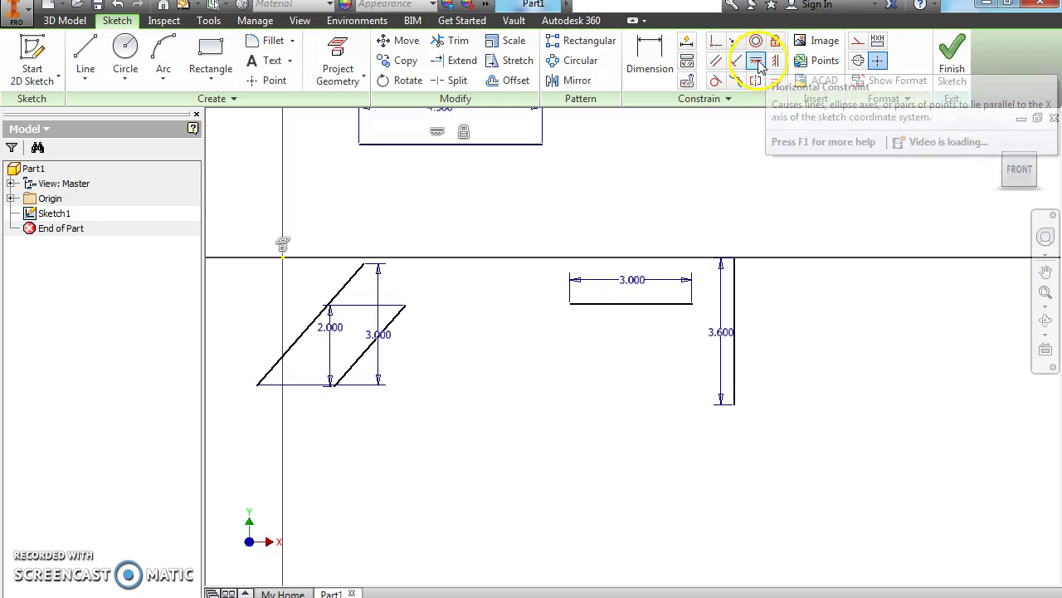
pyautogui.click(431, 133)
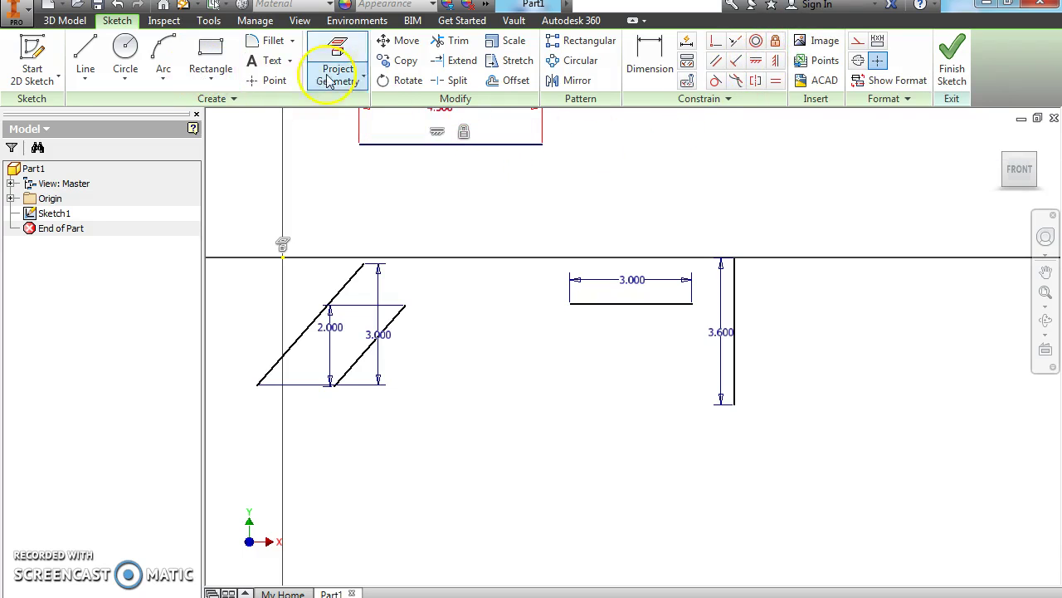
# Draw a horizontal line about 3.64 in long in the empty area below the perpendicular pair
pyautogui.click(85, 57)
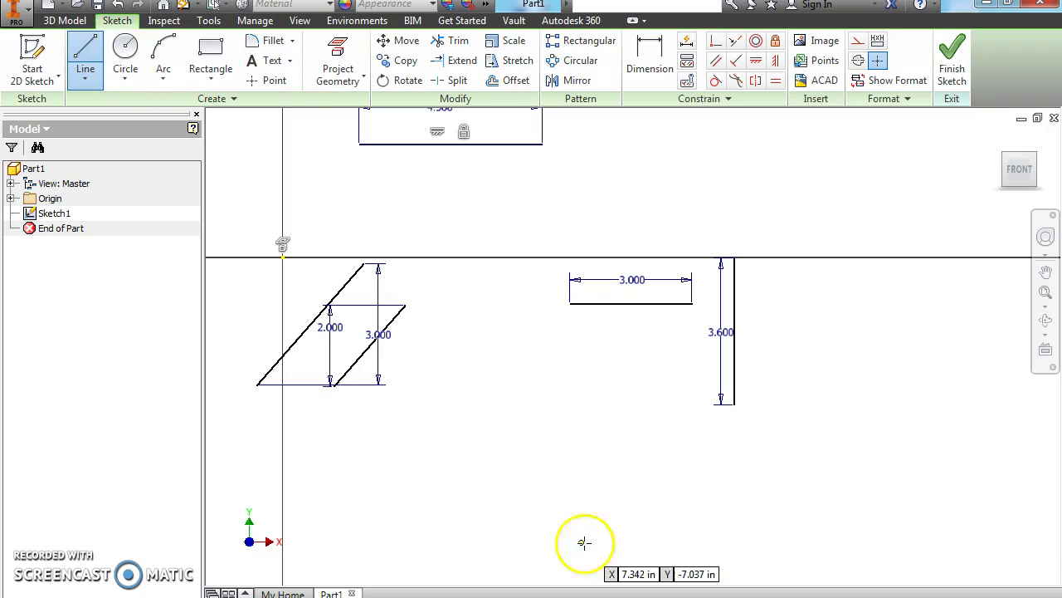
pyautogui.click(491, 462)
pyautogui.click(636, 463)
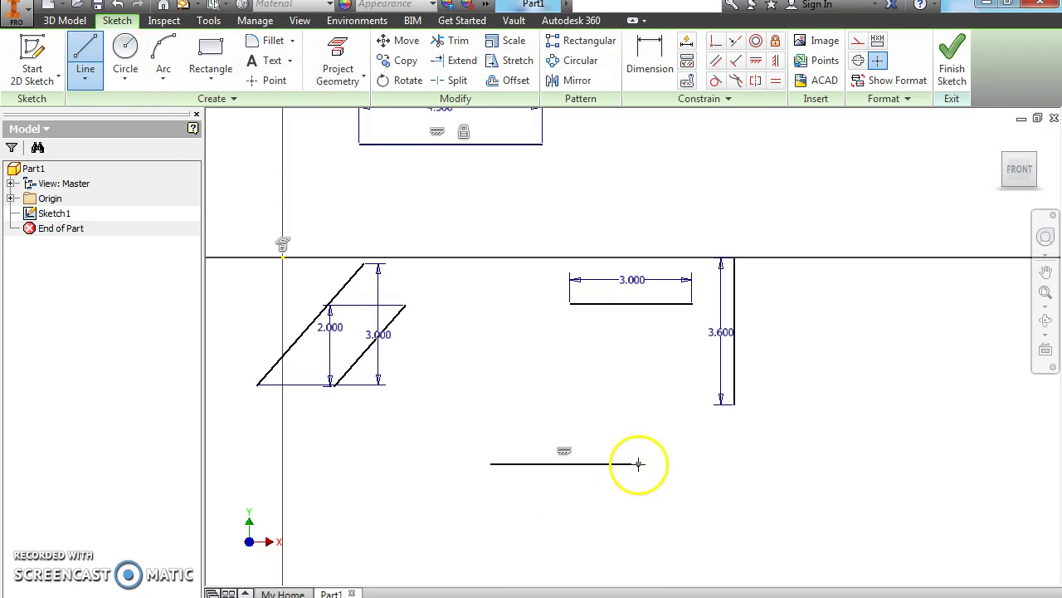
pyautogui.rightClick(633, 534)
pyautogui.click(682, 528)
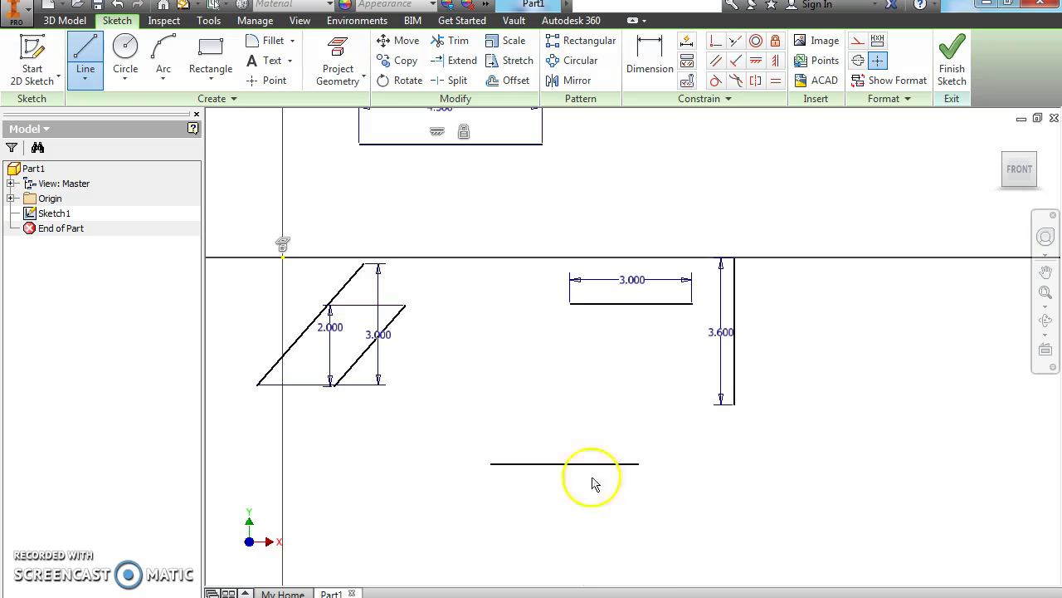
# Draw a vertical line about 3.35 in long to the left of the new horizontal line
pyautogui.click(88, 58)
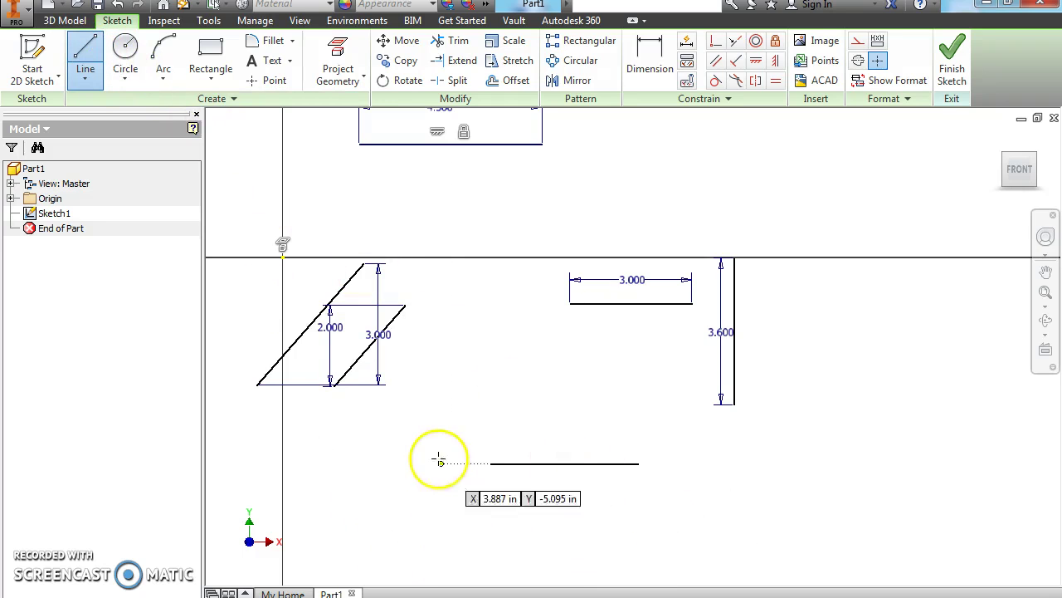
pyautogui.click(432, 404)
pyautogui.click(433, 540)
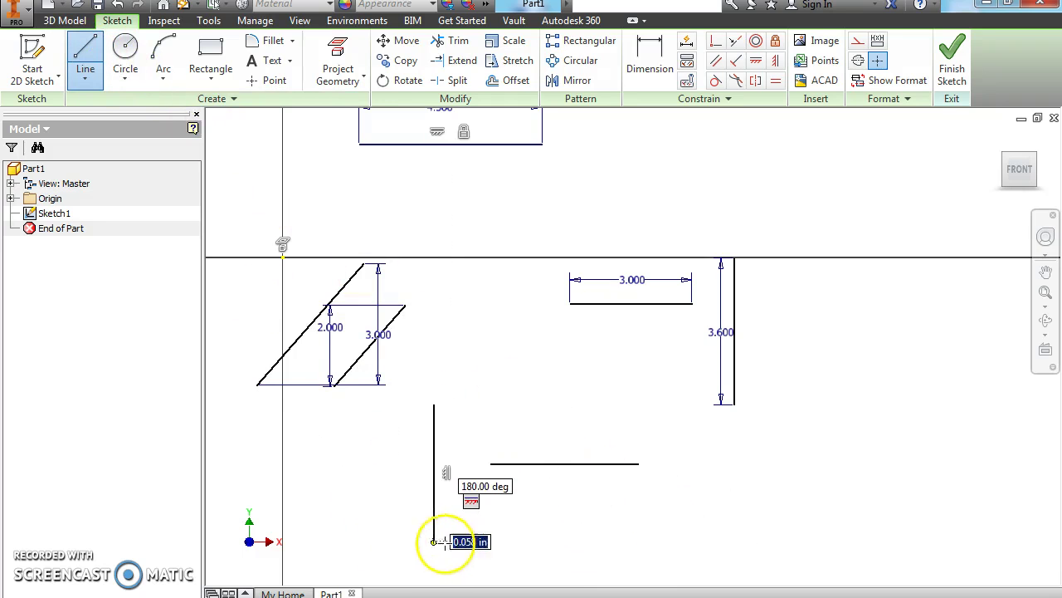
pyautogui.rightClick(539, 528)
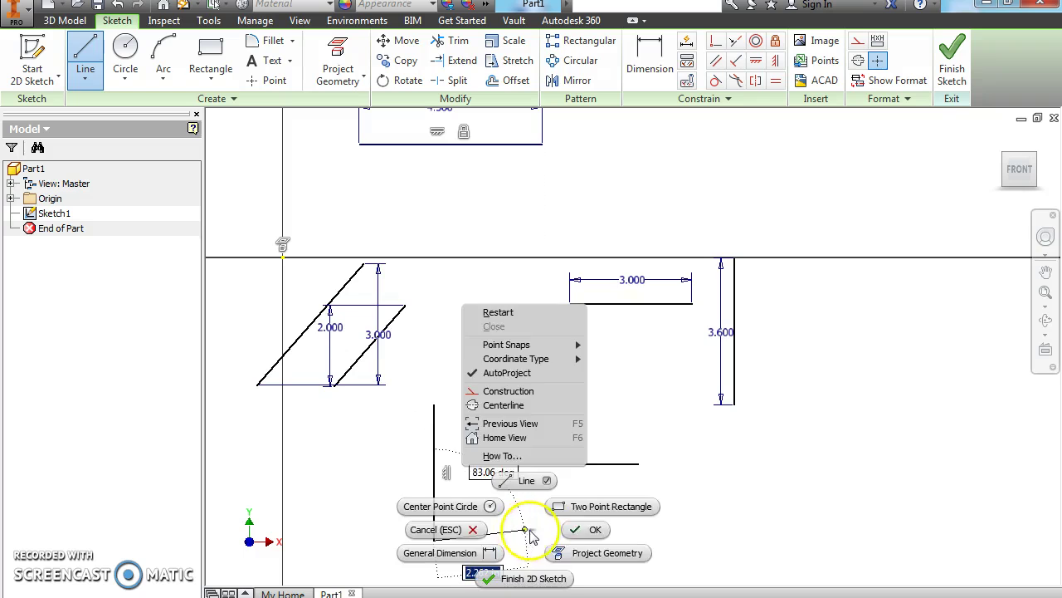
pyautogui.click(588, 528)
# Dimension the new vertical line's length as 3 in
pyautogui.click(650, 58)
pyautogui.click(434, 439)
pyautogui.click(399, 444)
pyautogui.write('3')
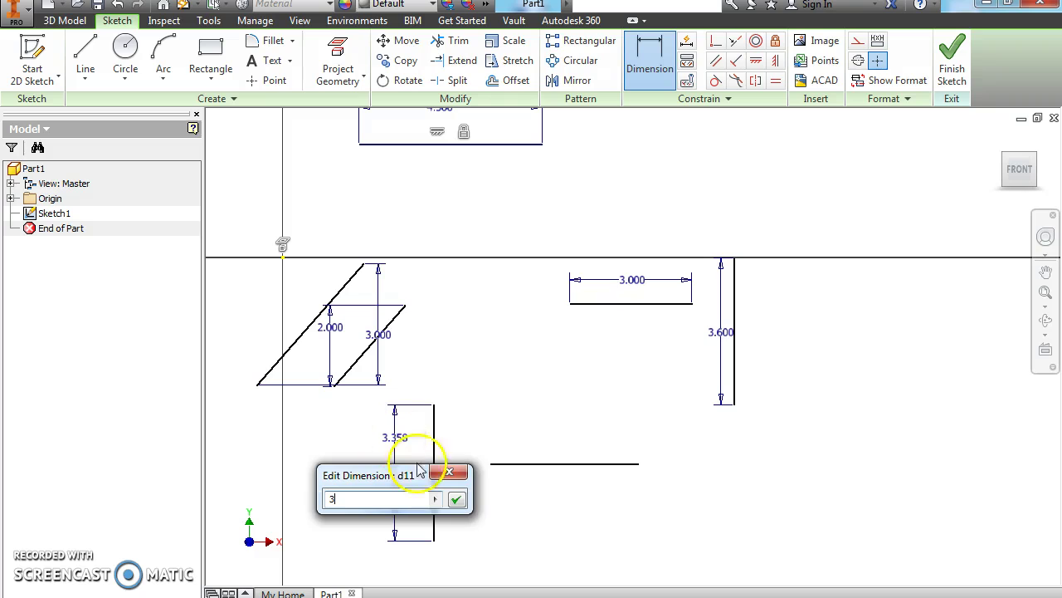
pyautogui.click(457, 500)
# Dimension the length of the horizontal line beside the new vertical line as 2.5 in
pyautogui.click(540, 465)
pyautogui.click(543, 448)
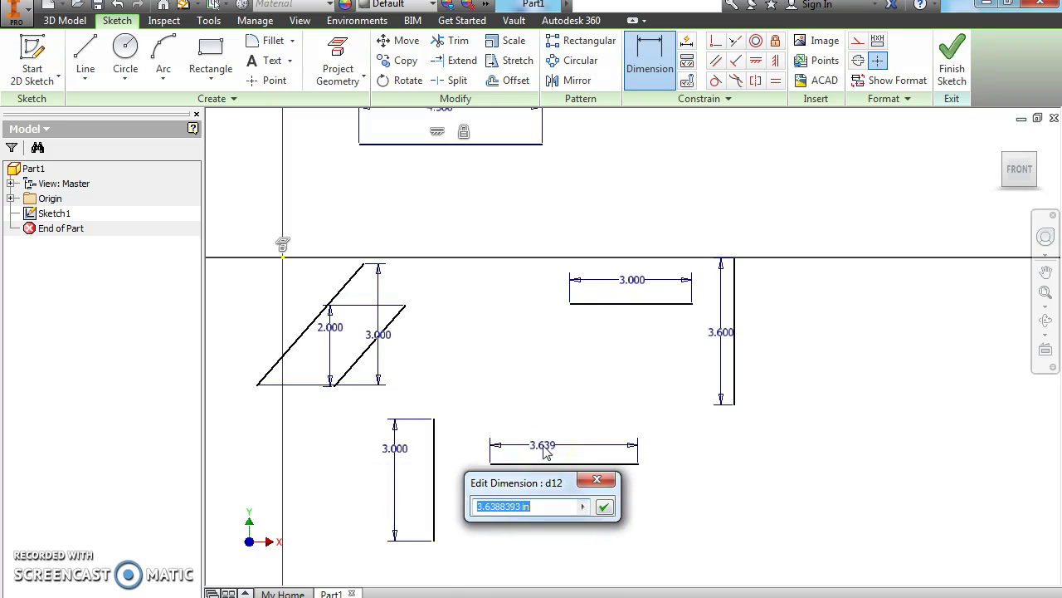
pyautogui.click(605, 508)
pyautogui.rightClick(658, 368)
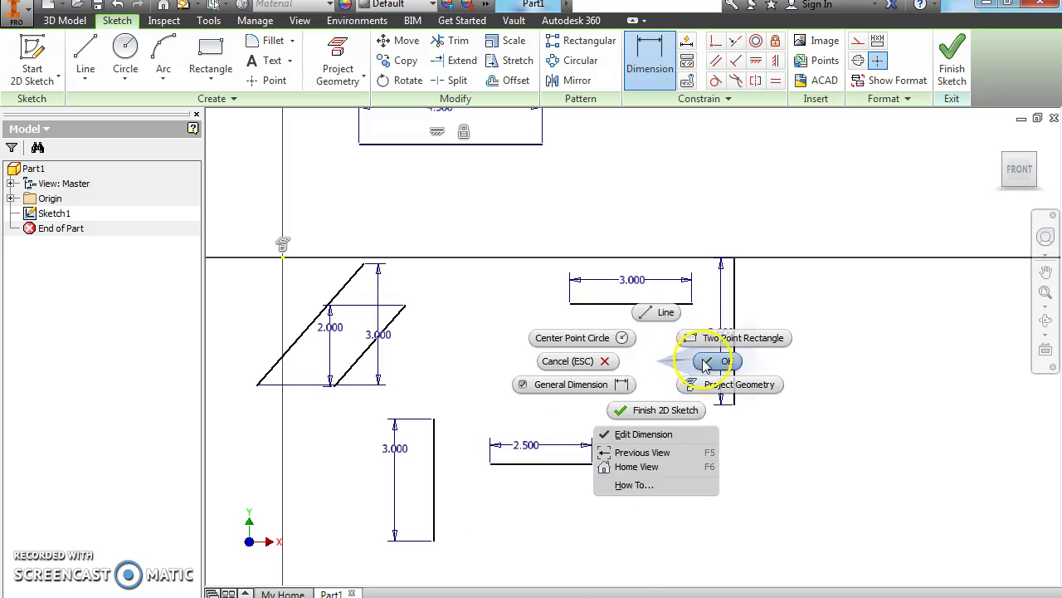